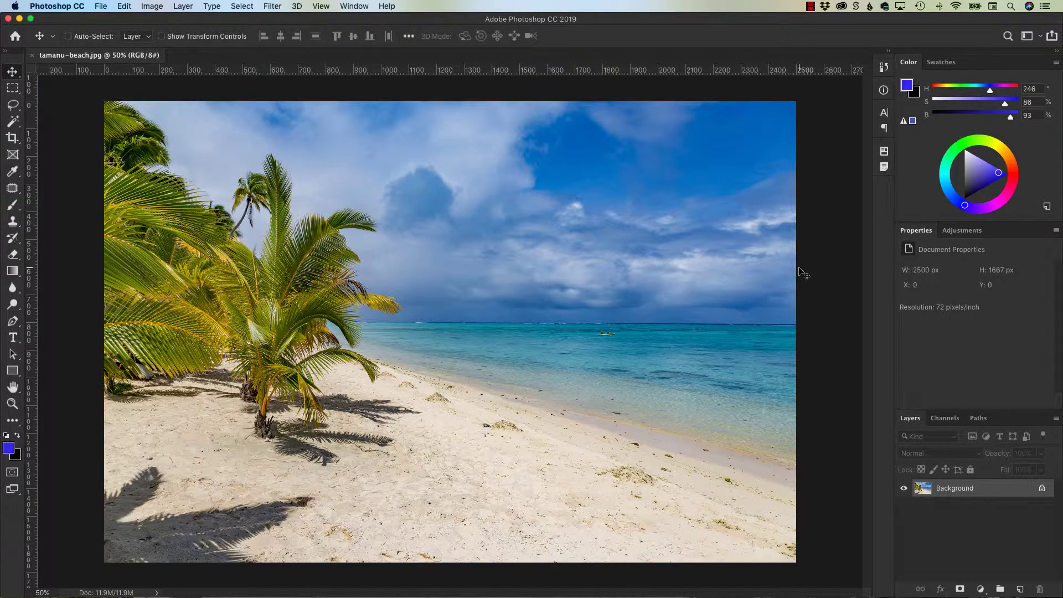
drag(343, 228, 426, 297)
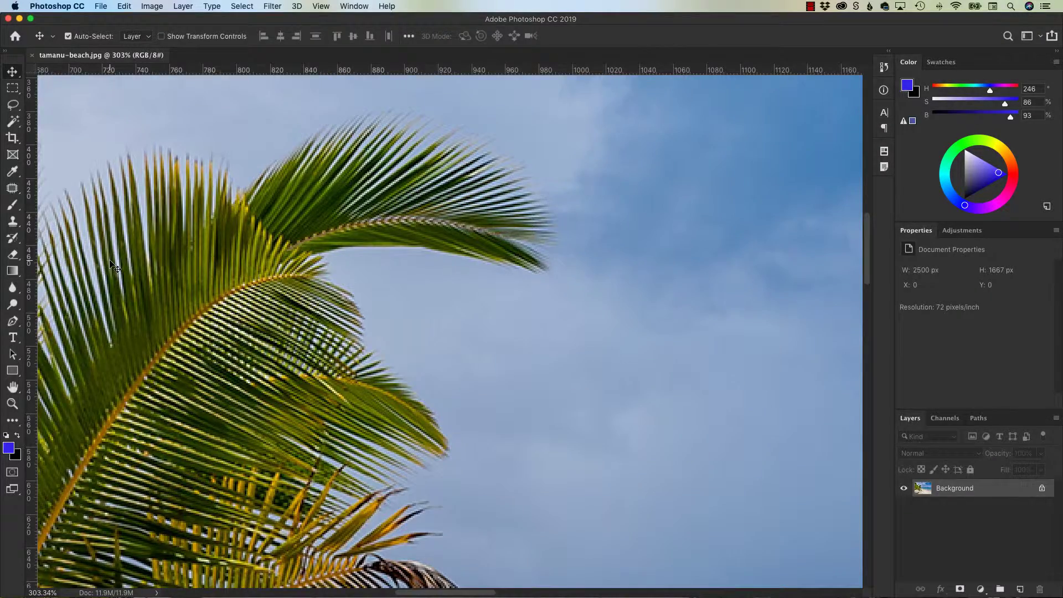
key(super+0)
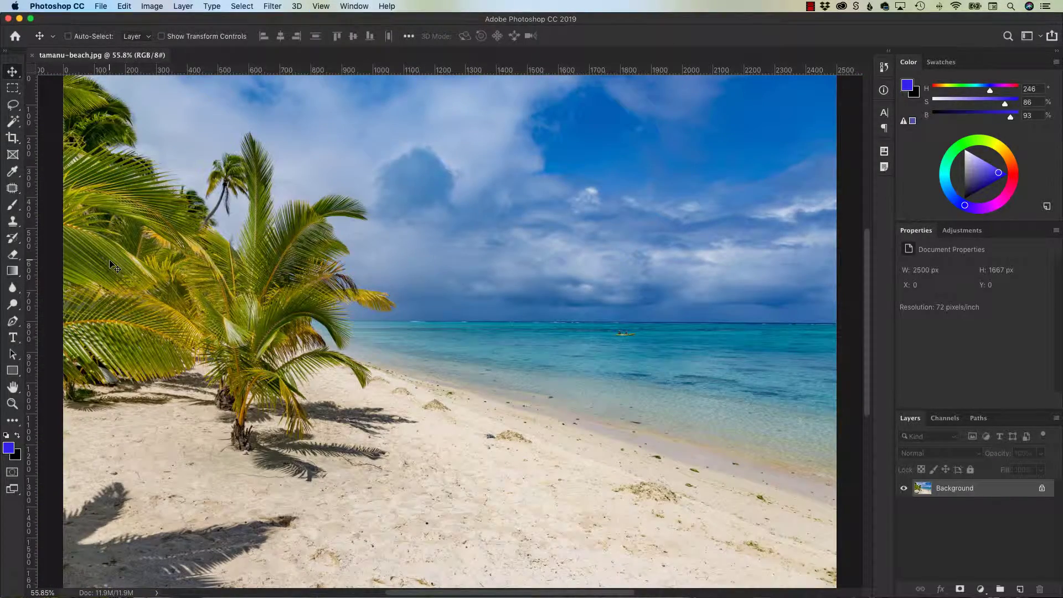
key(super+minus)
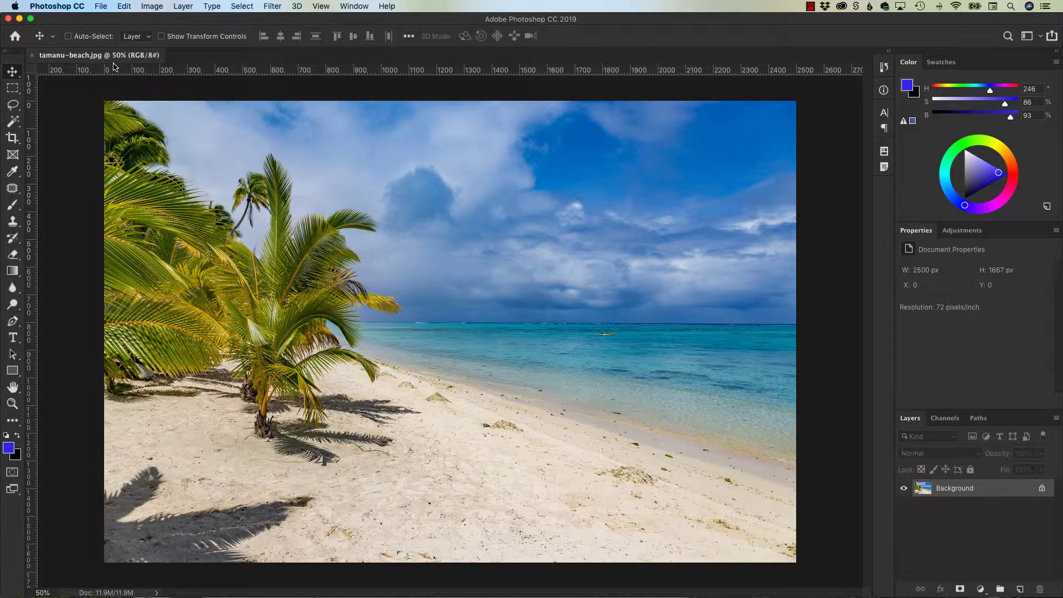
key(super+plus)
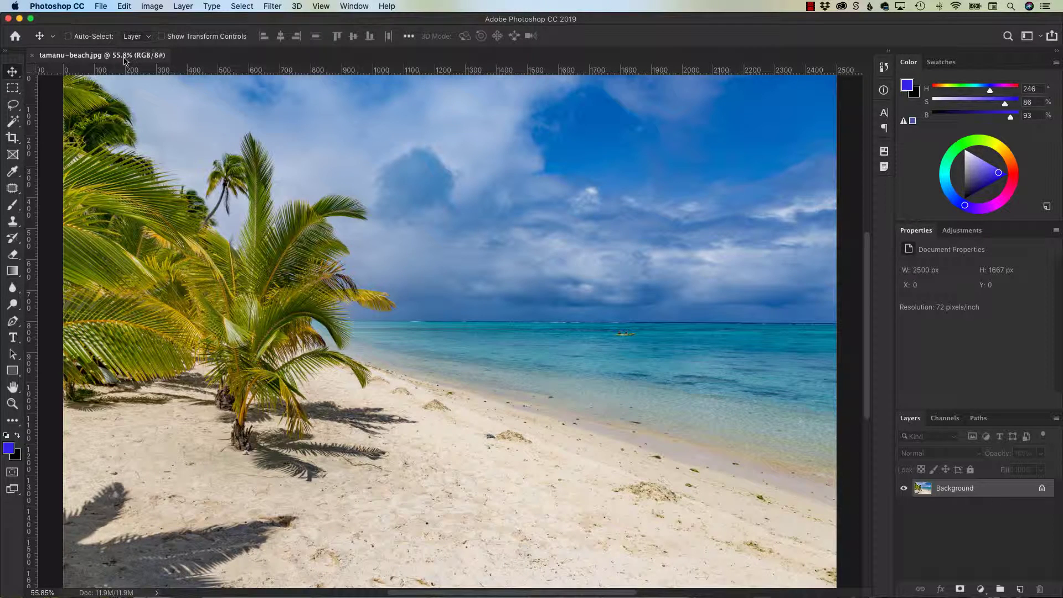
key(super)
key(super+minus)
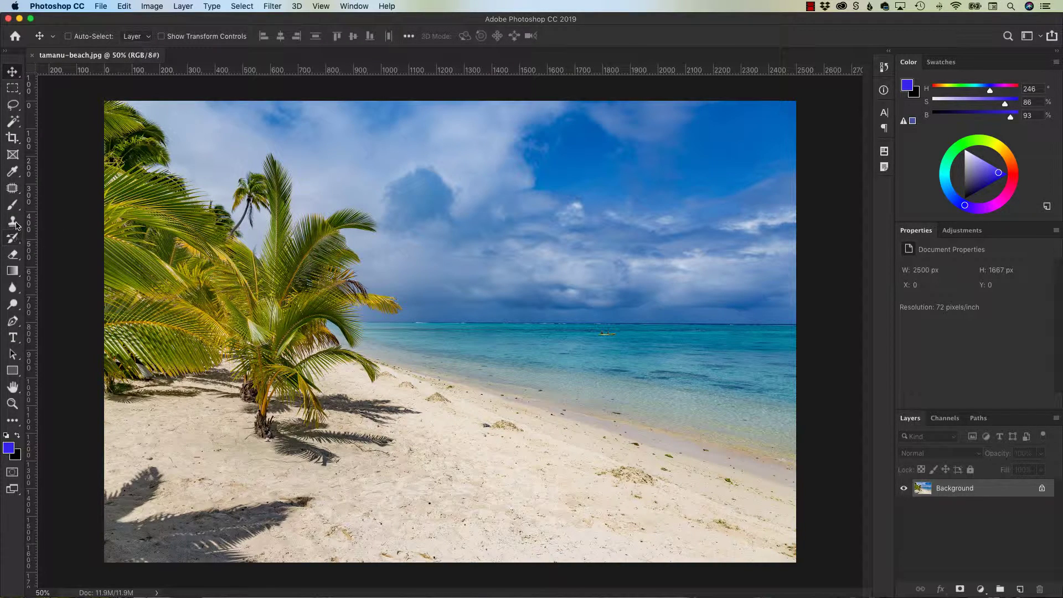
Try softening the palm leaves with the Blur tool at 50% strength, and revert the photo to its saved version.
drag(13, 288, 51, 289)
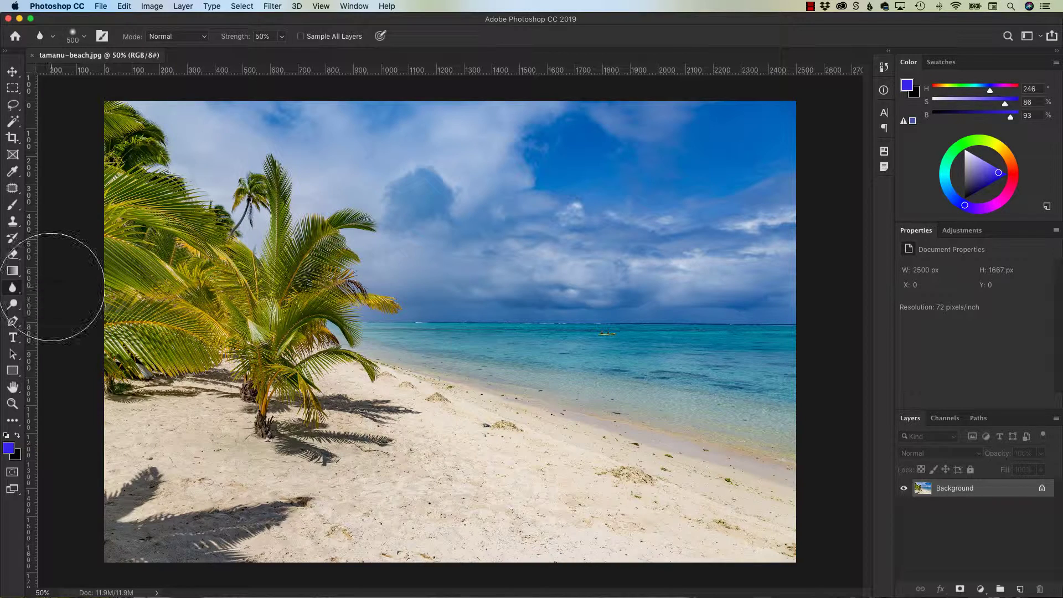
click(12, 289)
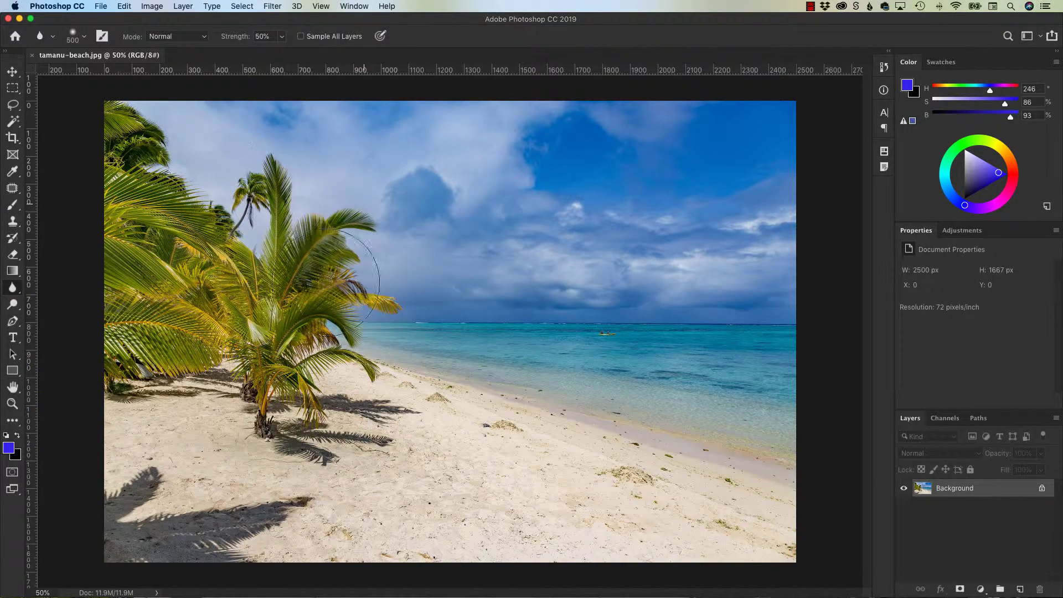
drag(379, 208, 268, 173)
click(101, 6)
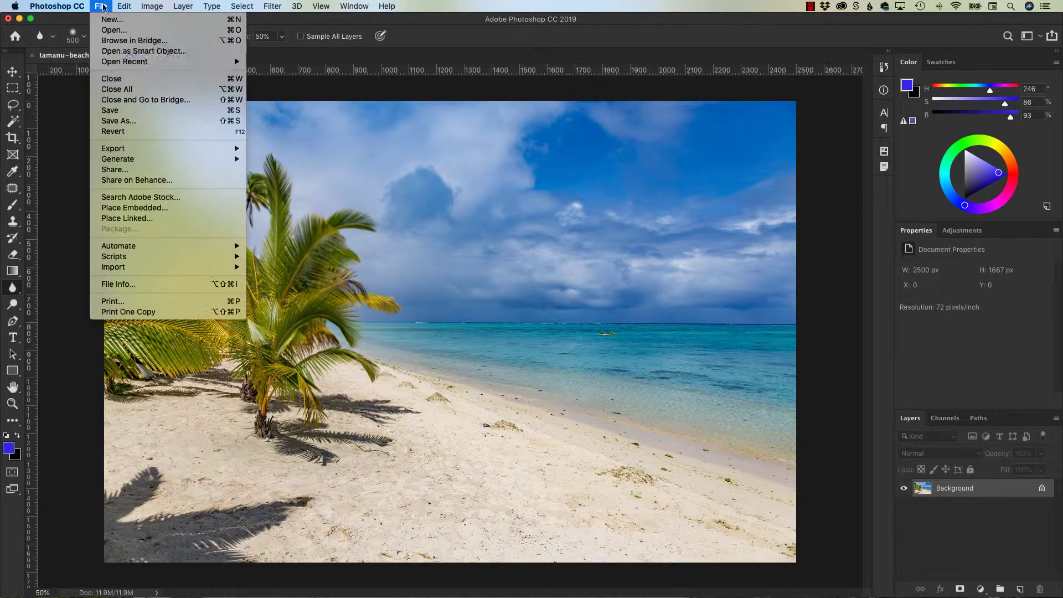
click(117, 132)
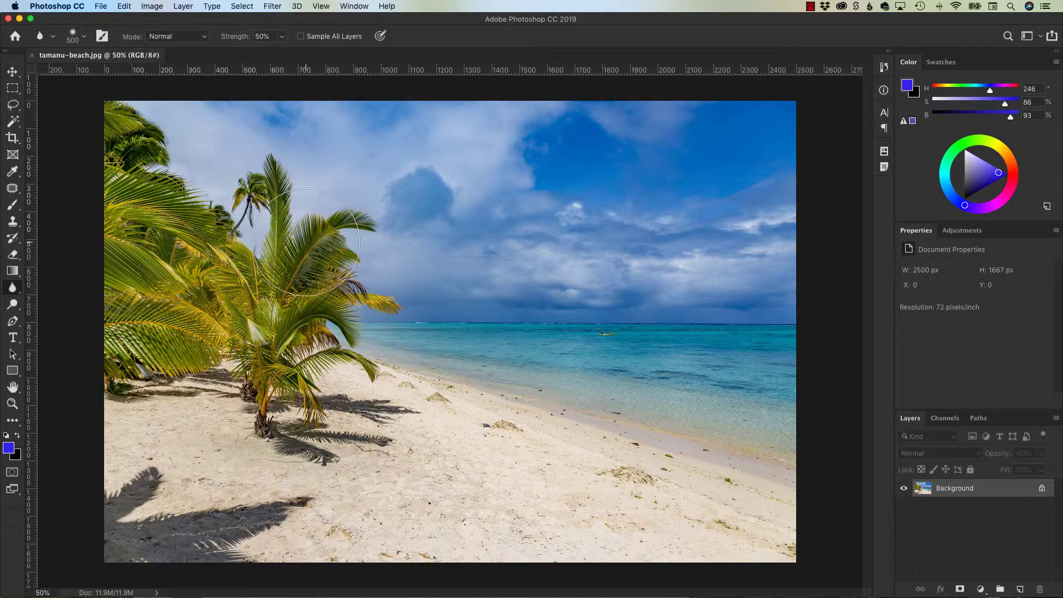
Duplicate the Background layer and hide the original.
key(v)
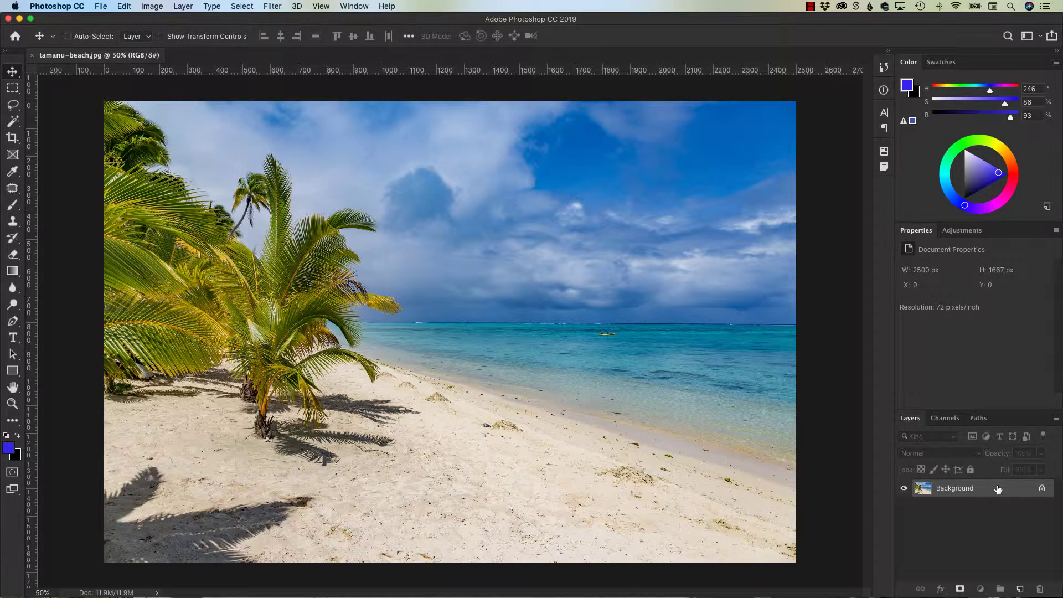
drag(997, 488, 1019, 589)
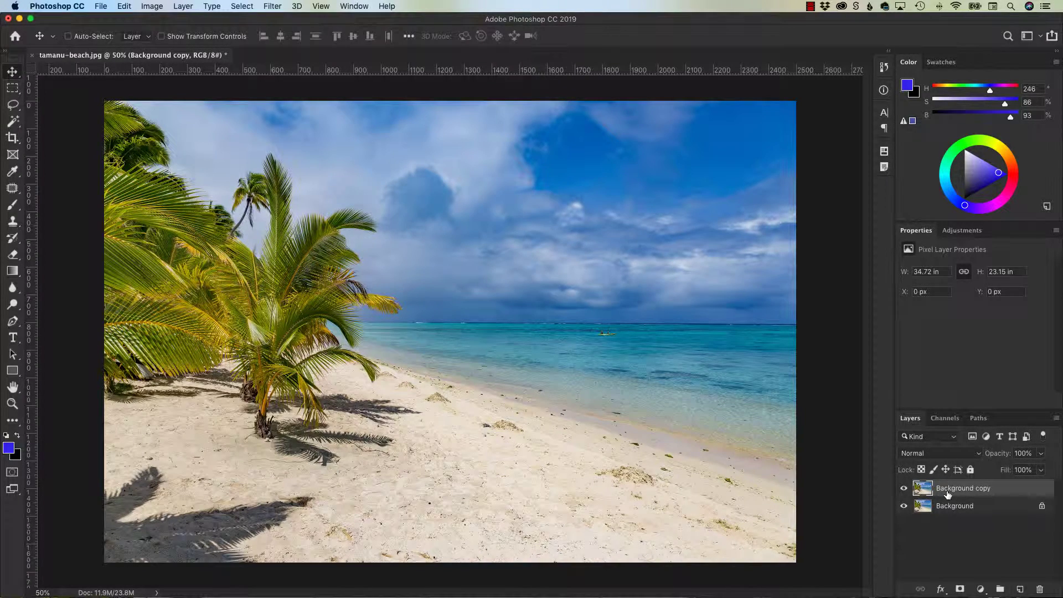
click(903, 505)
Apply a Gaussian Blur with a radius of 8.9 pixels to the Background copy layer.
click(272, 6)
click(295, 117)
click(272, 6)
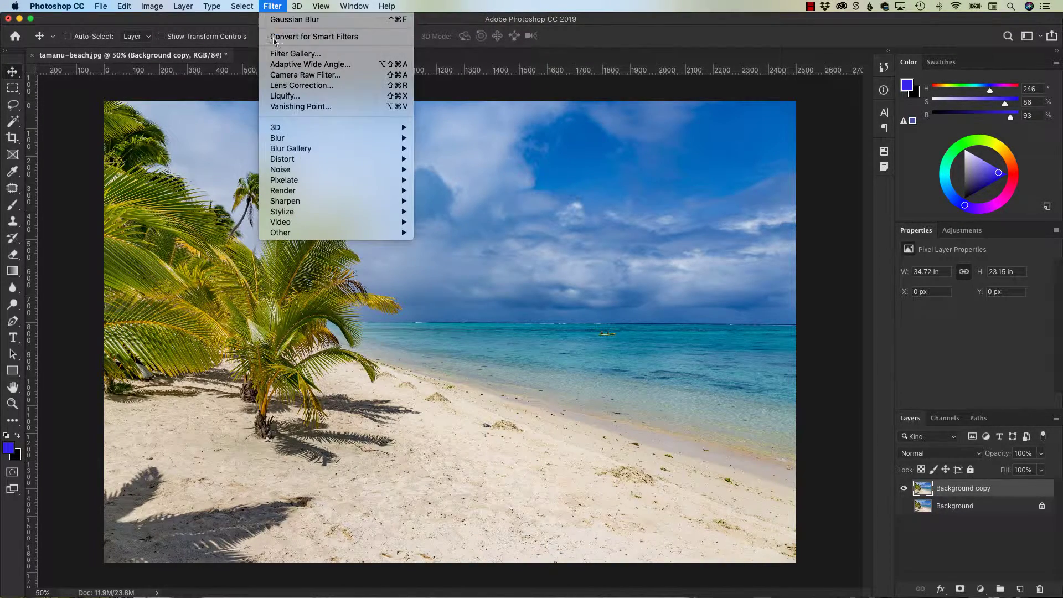
mouse_move(284, 139)
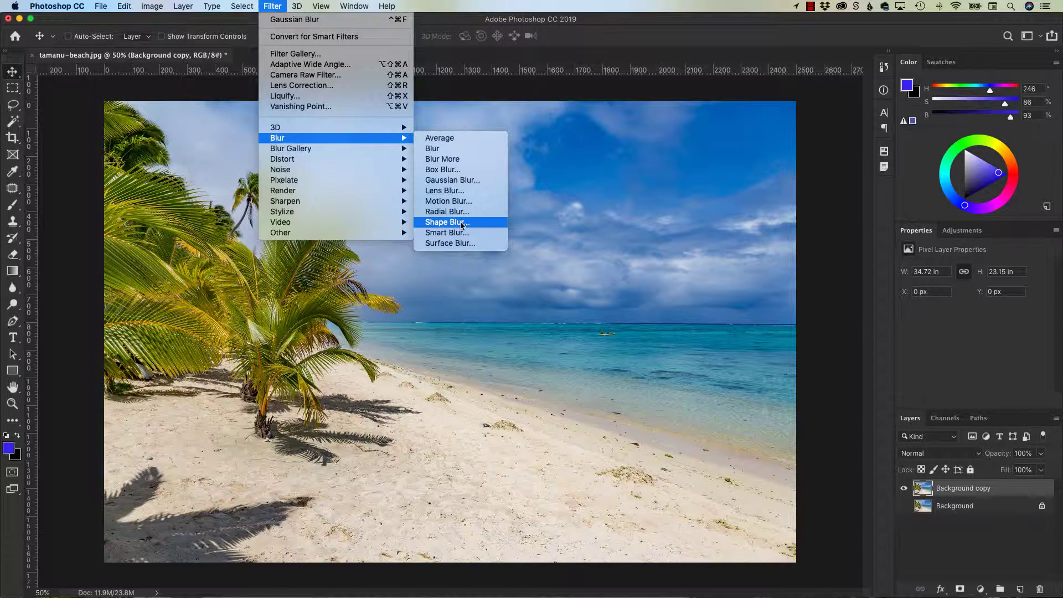
click(489, 181)
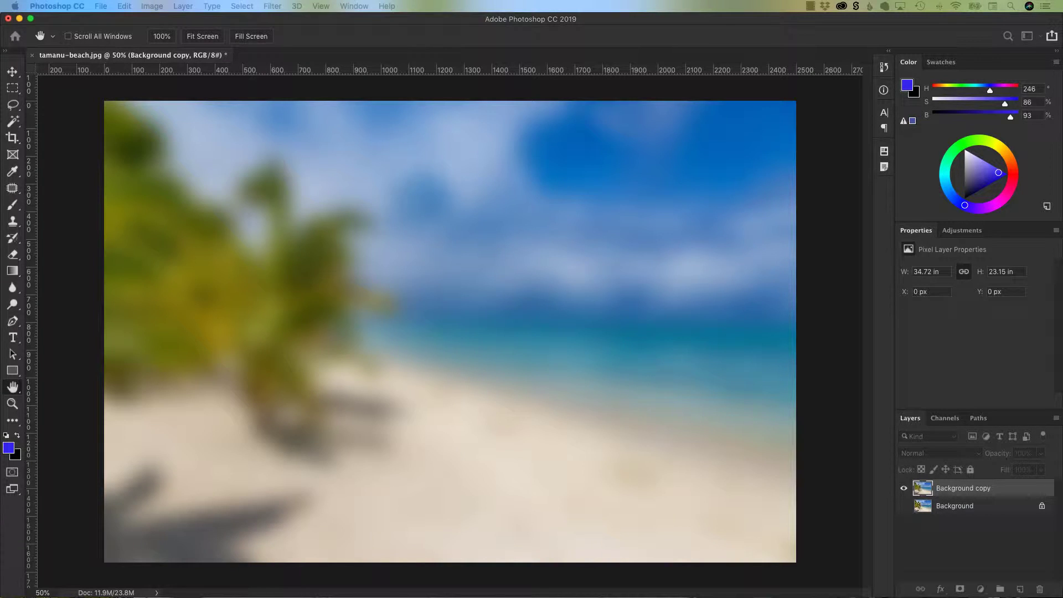
drag(487, 157, 529, 159)
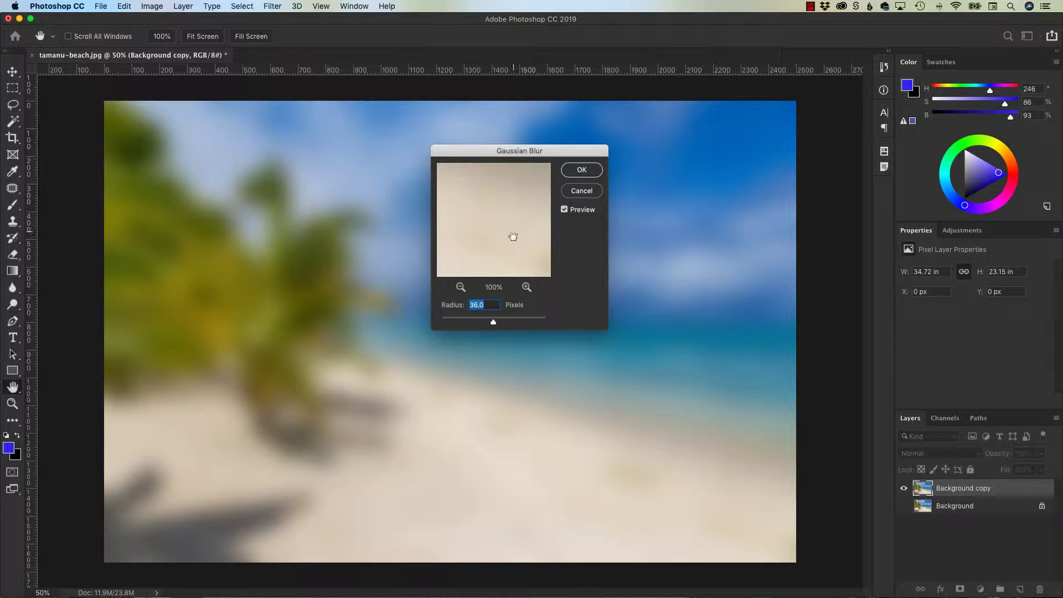
drag(494, 323, 330, 320)
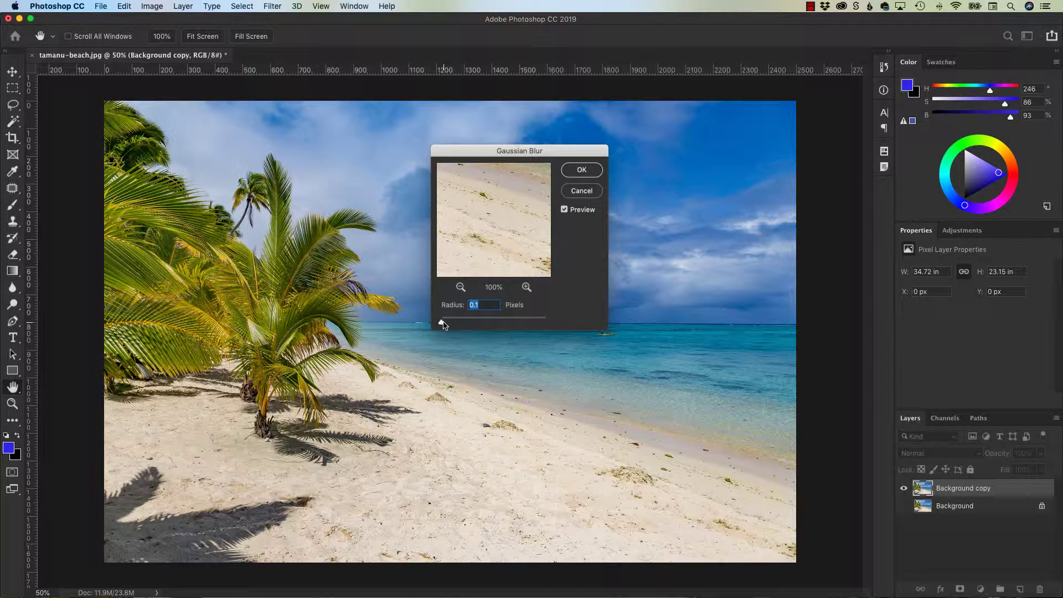
drag(441, 321, 482, 324)
mouse_move(479, 324)
mouse_down()
mouse_move(450, 324)
mouse_move(494, 323)
mouse_move(480, 325)
mouse_up()
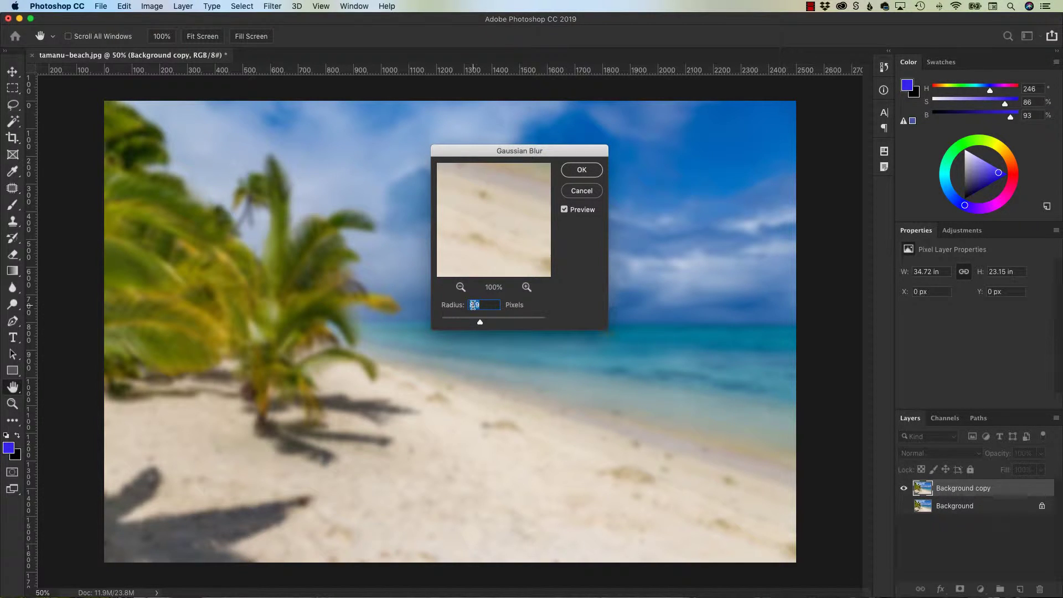
click(577, 171)
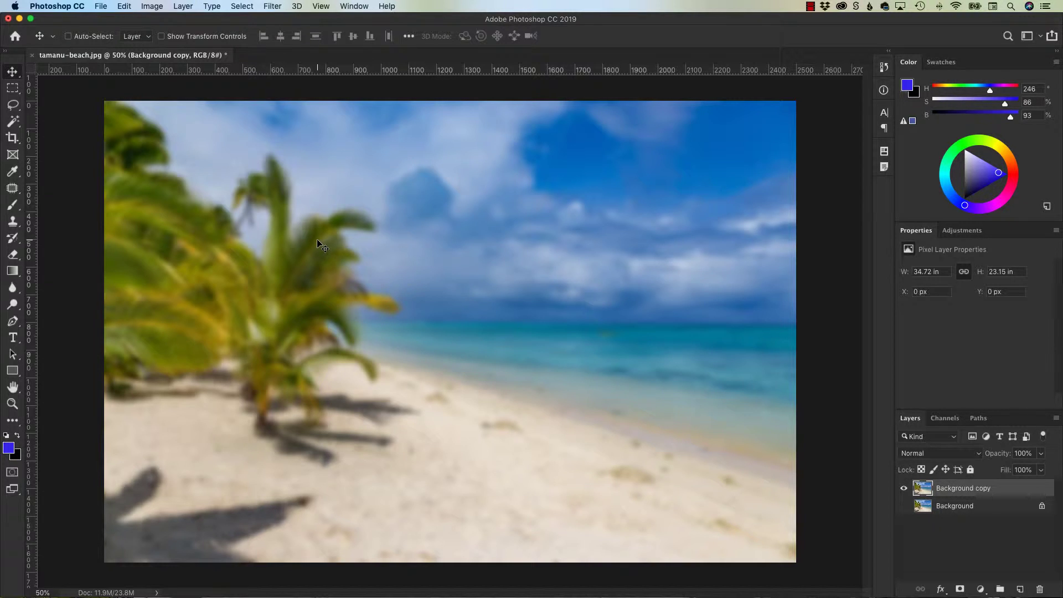
Add a layer mask to Background copy and paint it black over the shoreline with a 500 px soft brush.
click(958, 589)
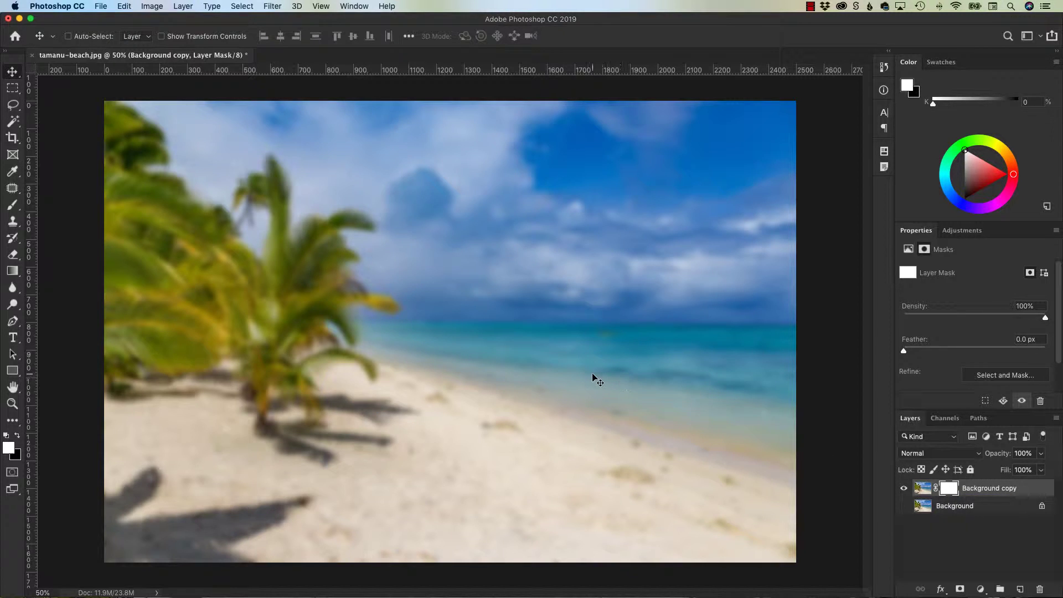
key(b)
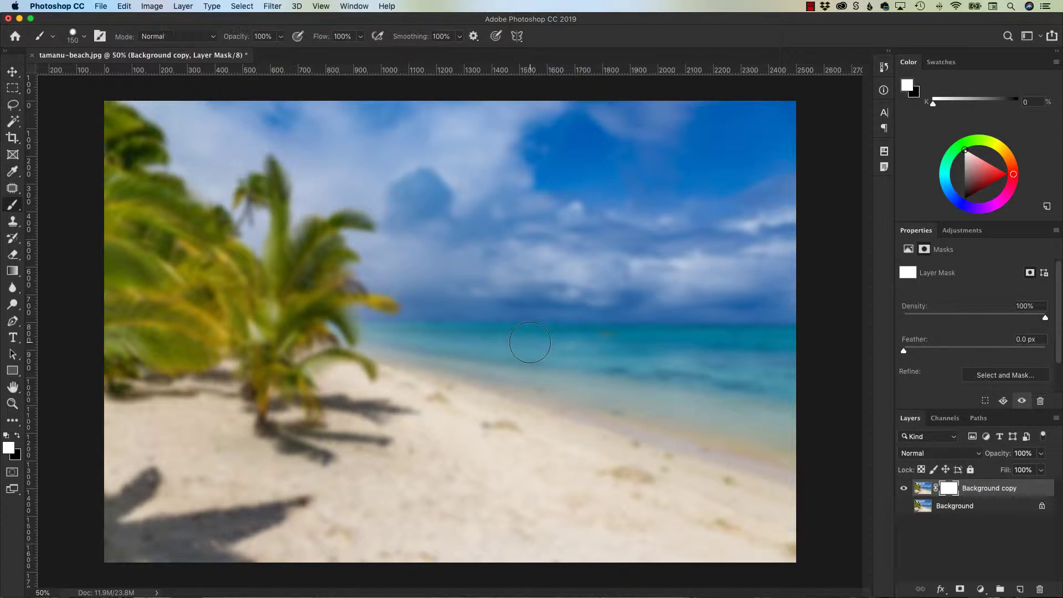
key(bracketright)
key(bracketright)
key(bracketright)
key(bracketright)
key(bracketright)
key(bracketright)
key(x)
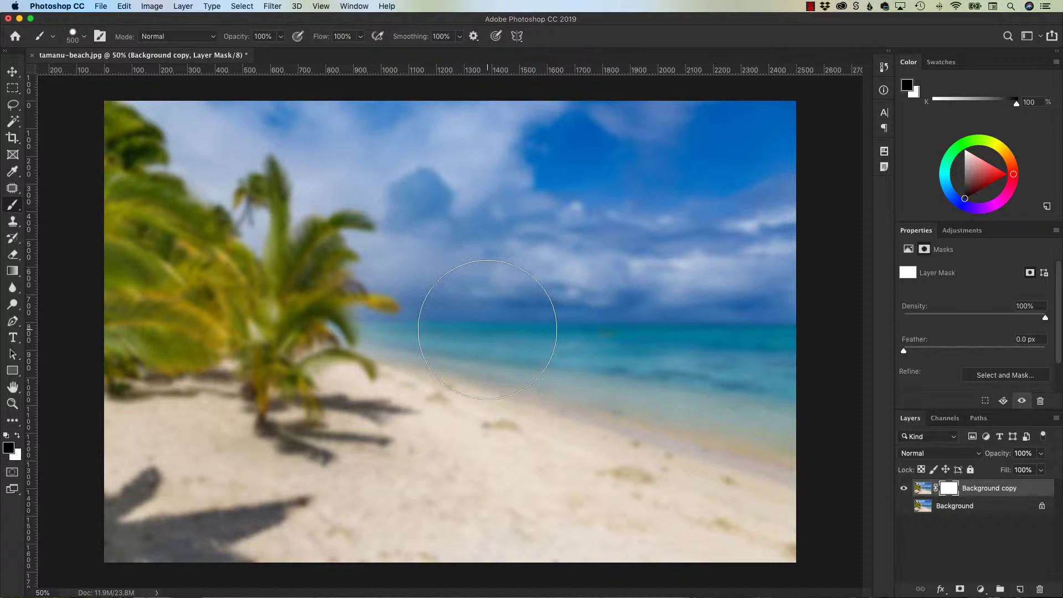
drag(489, 328, 634, 396)
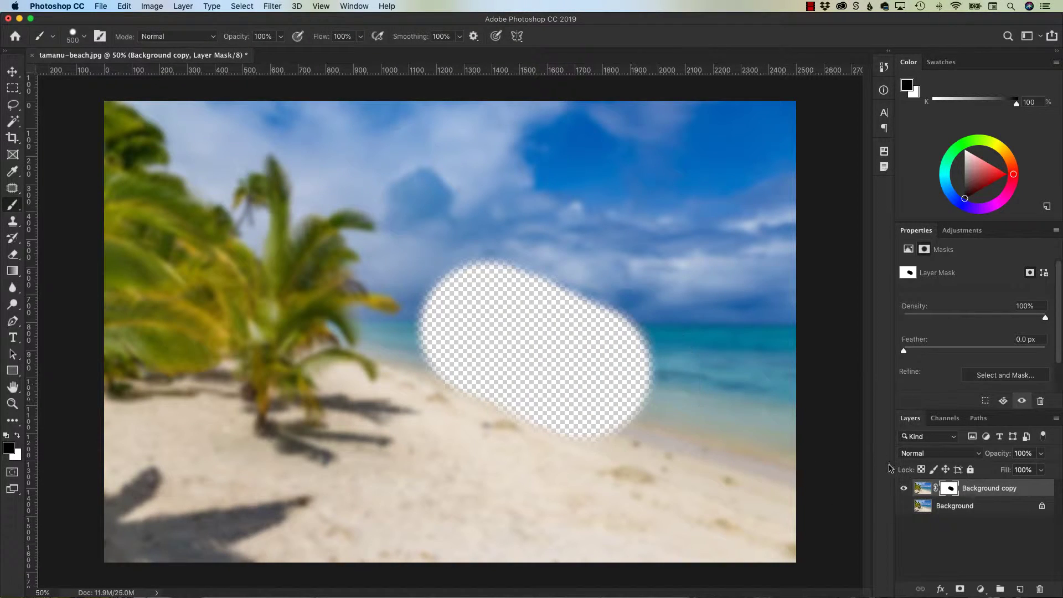
Show the Background layer and paint the mask black over the remaining sea and the sky to reveal the sharp photo.
click(904, 506)
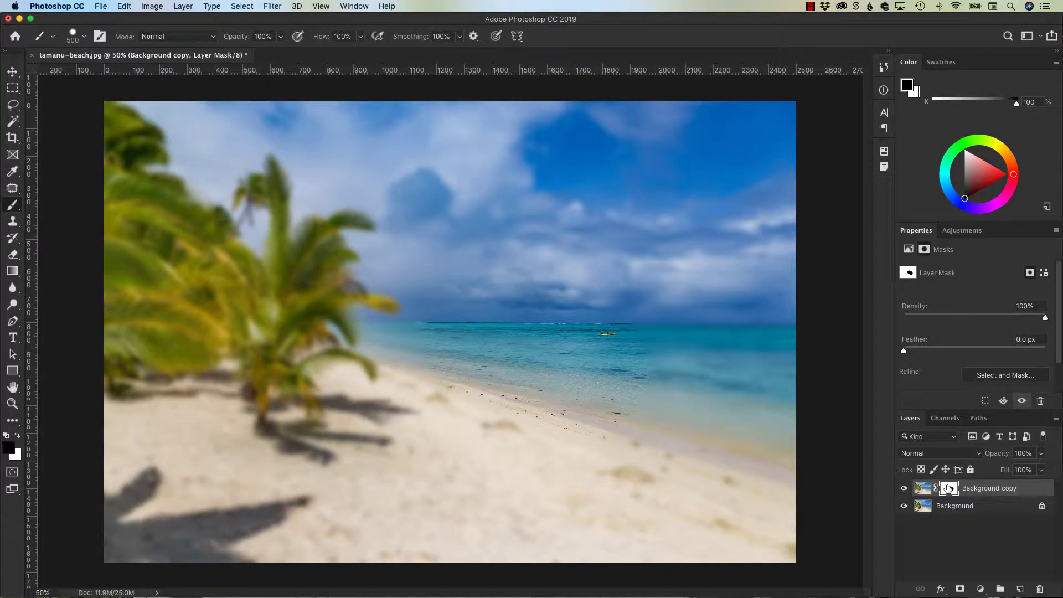
mouse_move(652, 367)
mouse_down()
mouse_move(563, 391)
mouse_move(754, 410)
mouse_move(754, 296)
mouse_move(642, 299)
mouse_move(539, 329)
mouse_up()
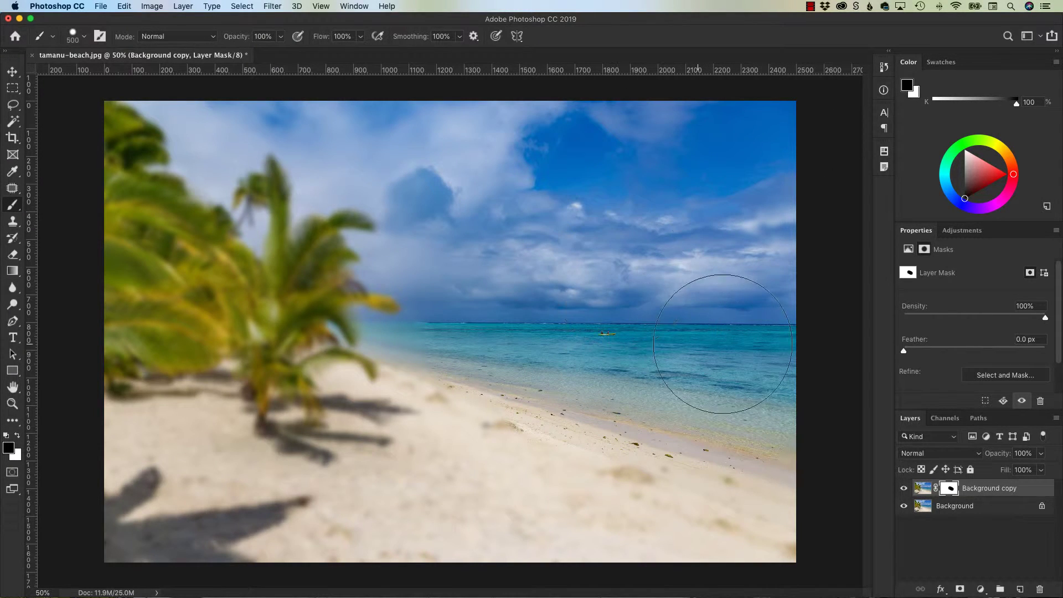
mouse_move(556, 283)
mouse_down()
mouse_move(489, 182)
mouse_move(435, 146)
mouse_move(356, 144)
mouse_move(349, 168)
mouse_move(404, 268)
mouse_up()
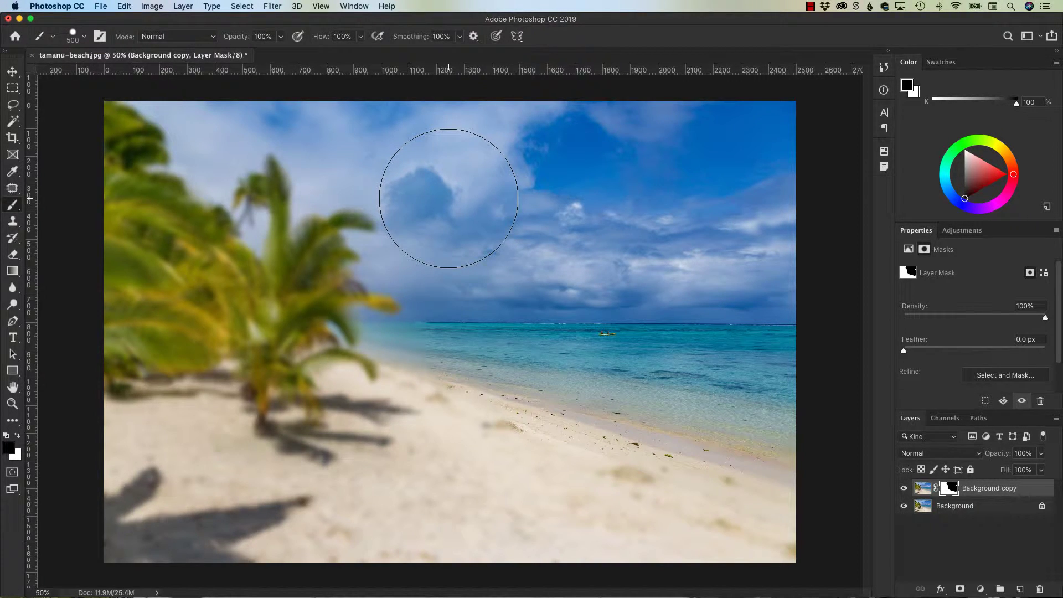
Create a new document from the iPhone X preset, 1125 x 2436 px at 72 ppi with white background contents.
click(101, 6)
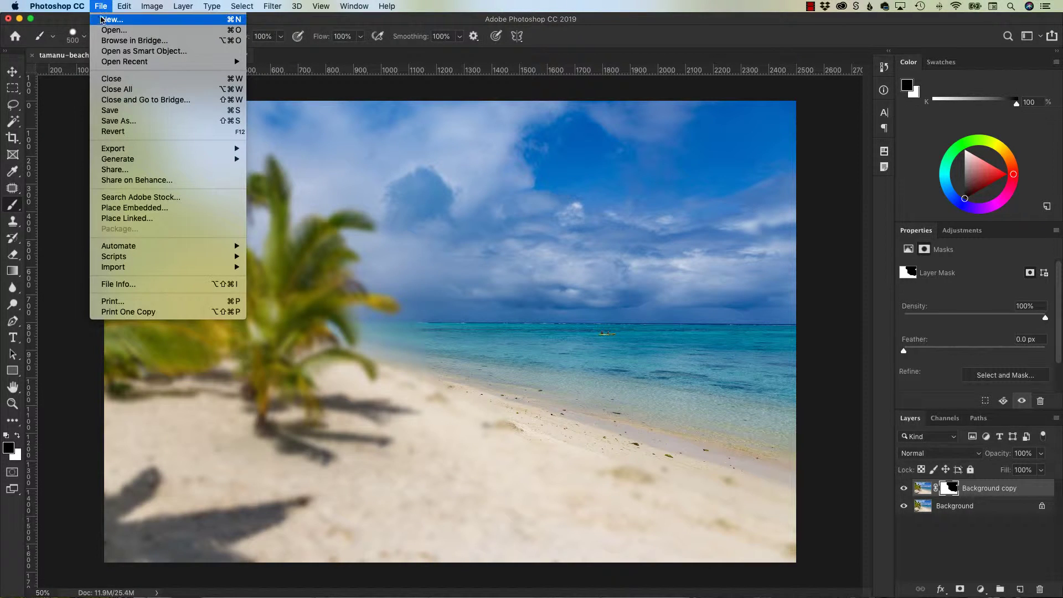
key(Escape)
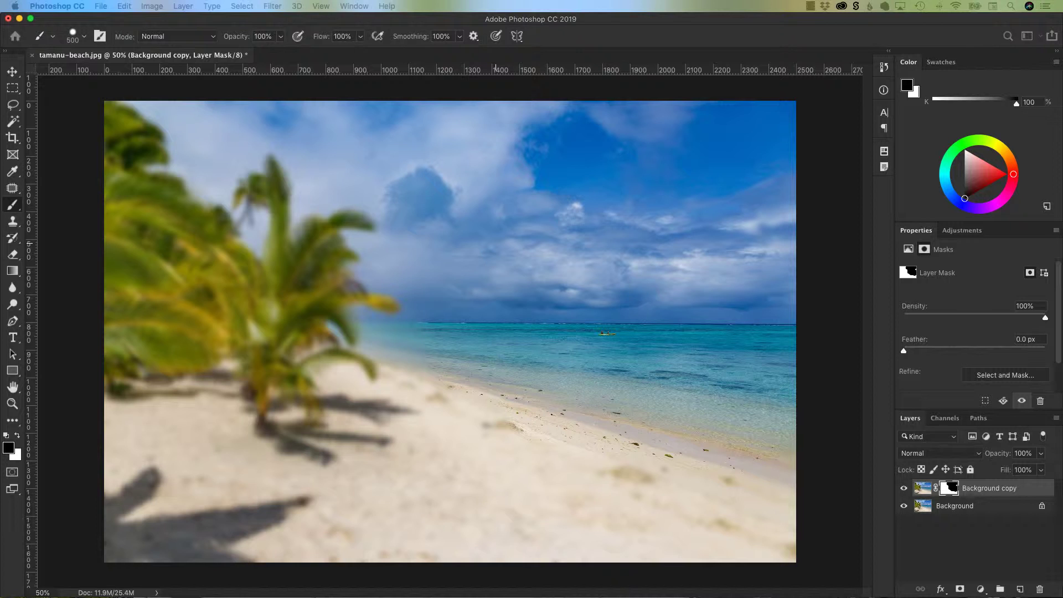
key(super+n)
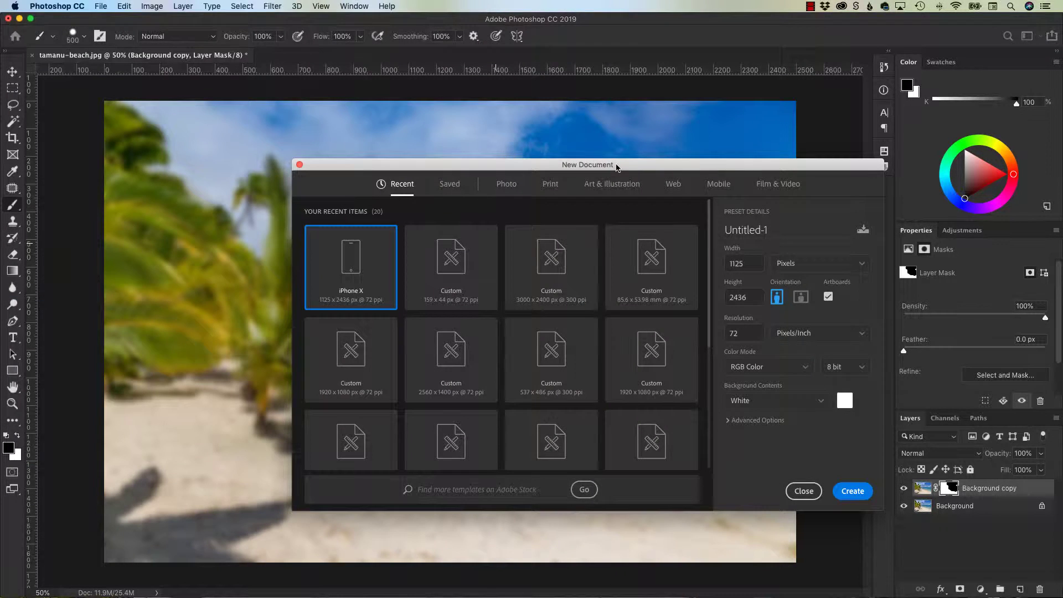
key(Return)
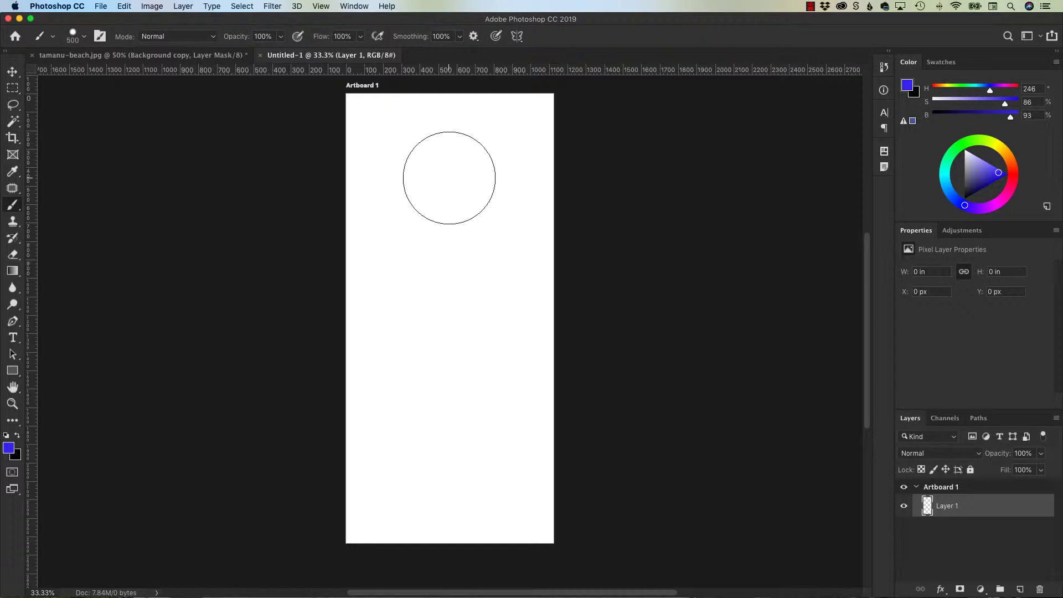
Fill a rectangular selection of about 483 x 581 px with black on Layer 1 and deselect it.
click(16, 90)
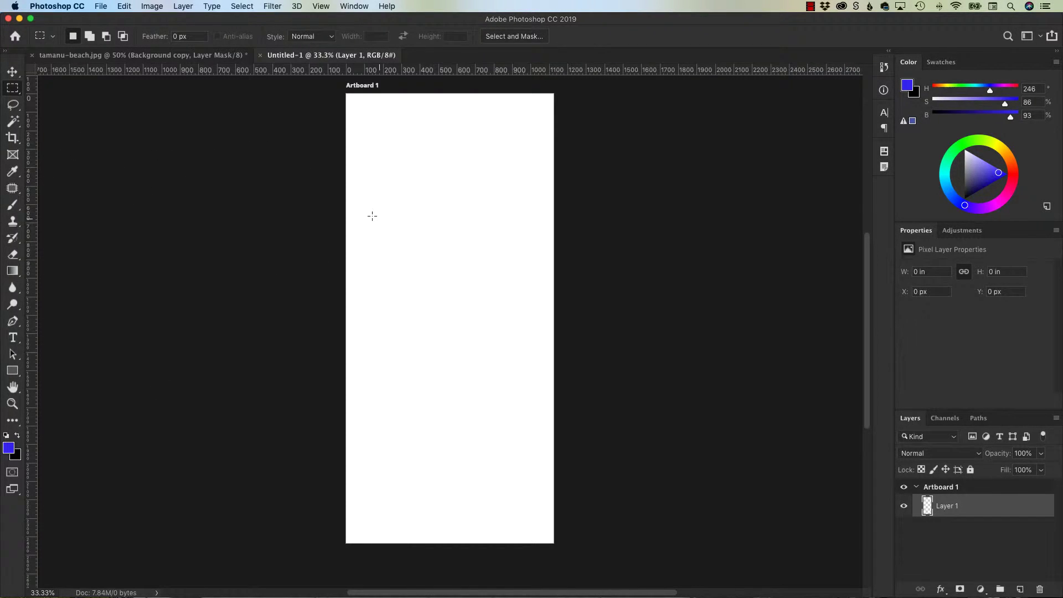
drag(373, 215, 461, 322)
key(super+BackSpace)
key(super+d)
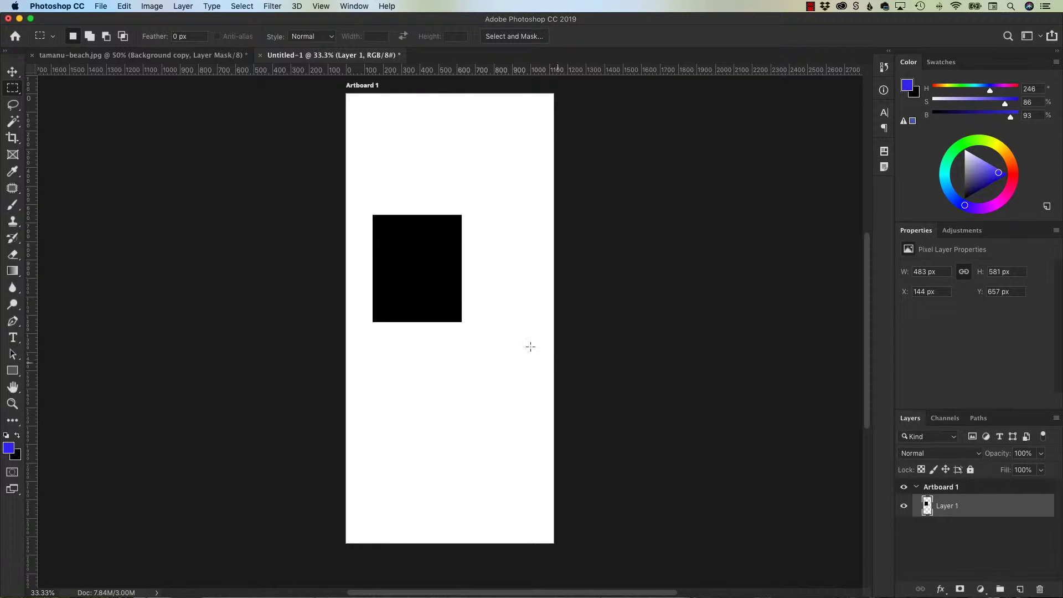
Apply a Gaussian Blur with a 7.9-pixel radius to the black rectangle on Layer 1, previewing 41.6 pixels on its edge first.
drag(463, 232, 559, 323)
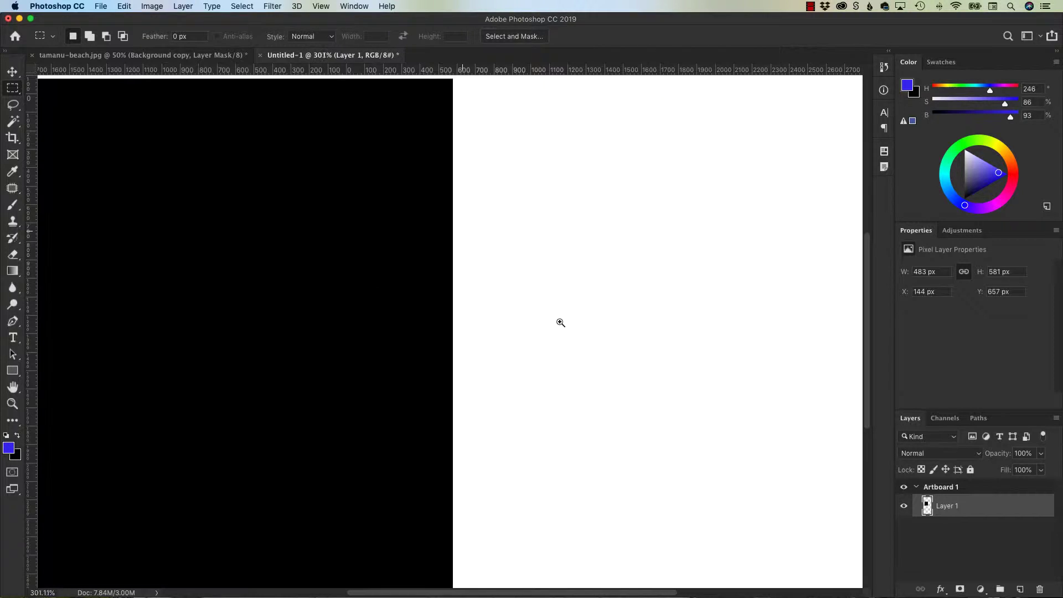
click(216, 7)
mouse_move(271, 7)
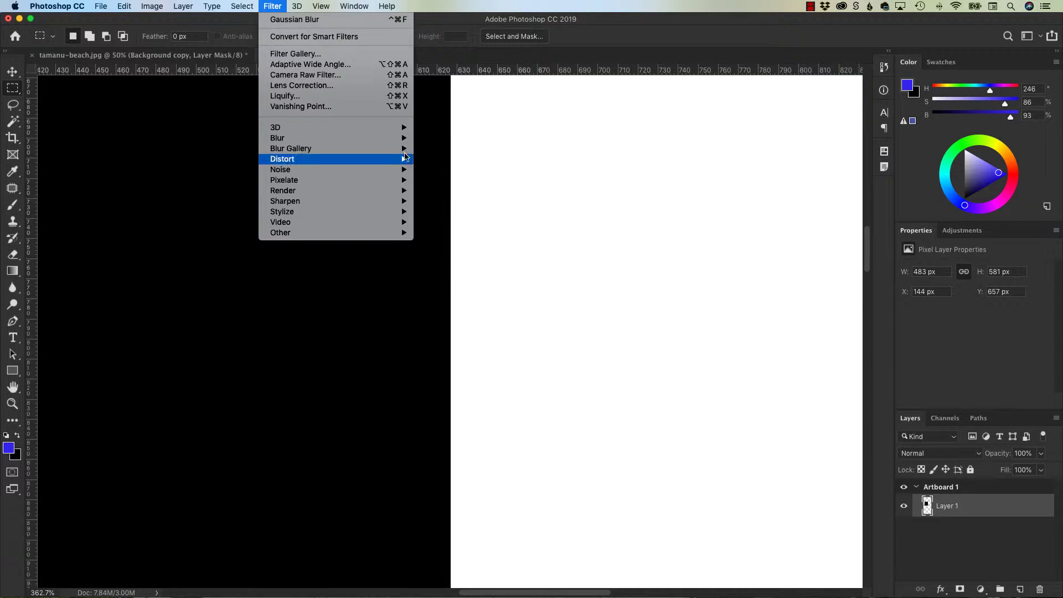
mouse_move(388, 138)
click(487, 181)
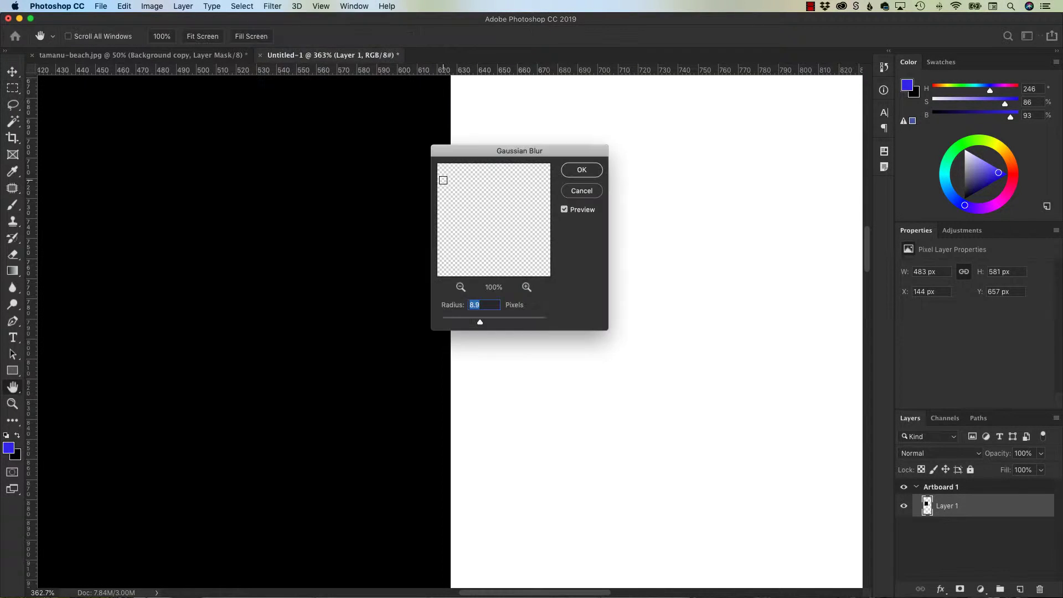
drag(468, 151, 666, 176)
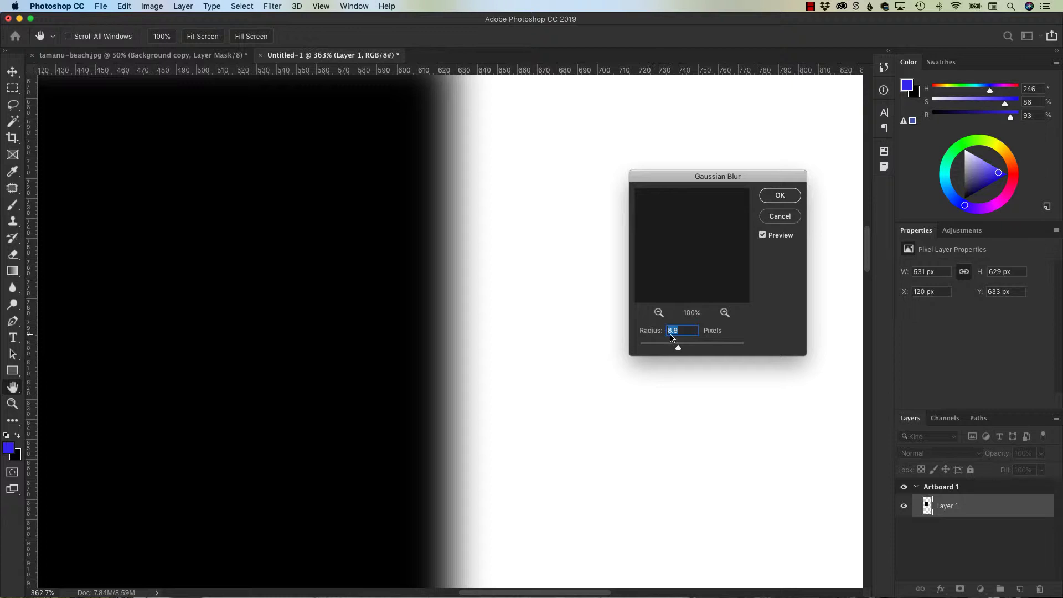
drag(679, 348, 693, 348)
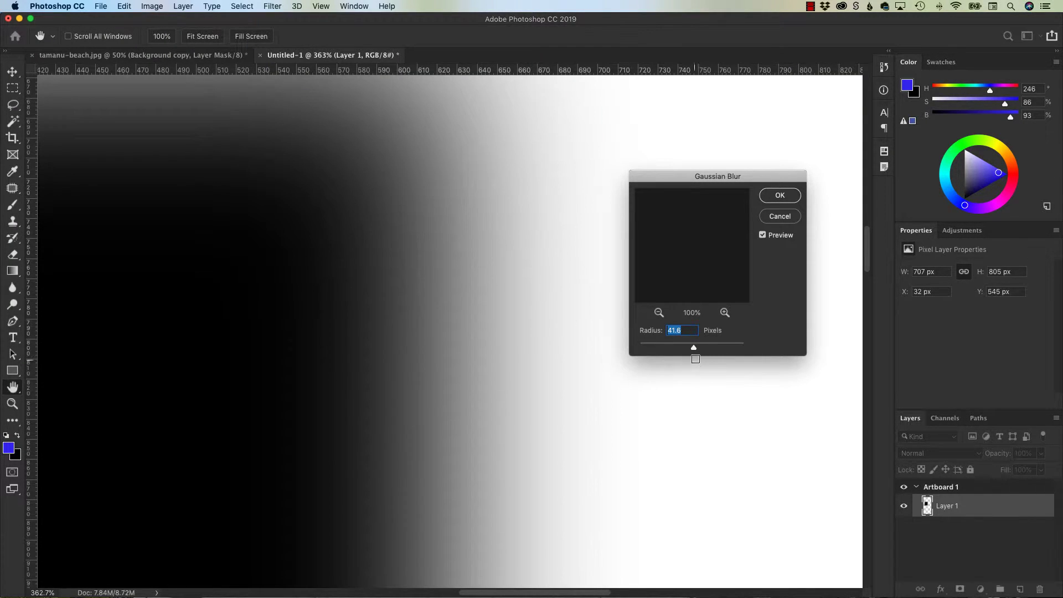
mouse_move(693, 348)
mouse_down()
mouse_move(638, 350)
mouse_move(675, 348)
mouse_up()
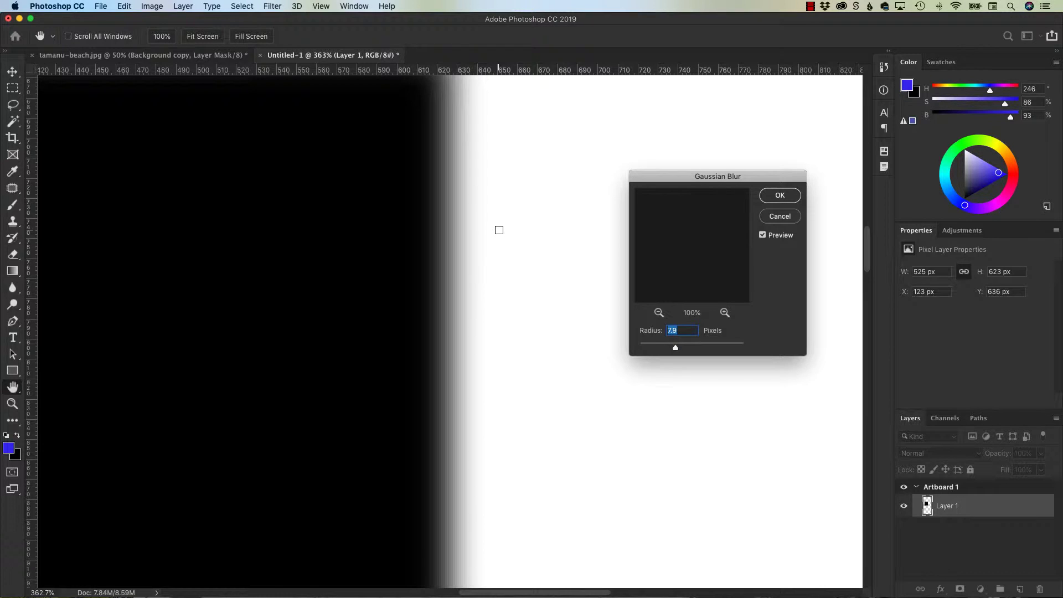
key(Return)
key(m)
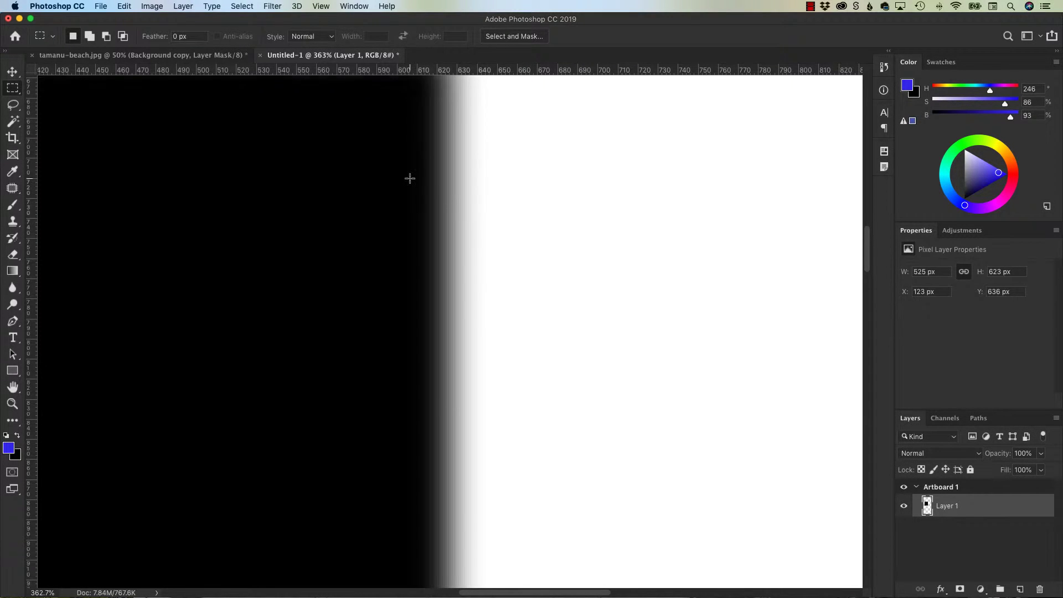
Switch to tamanu-beach.jpg, clear the whole Background copy layer mask to white, and deselect.
click(197, 55)
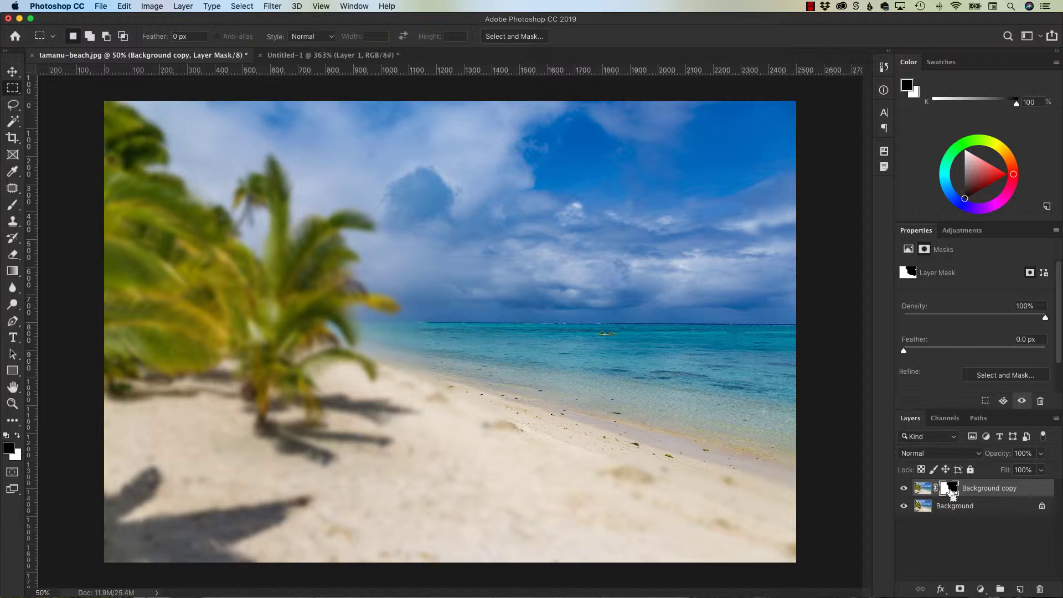
key(super+a)
key(Delete)
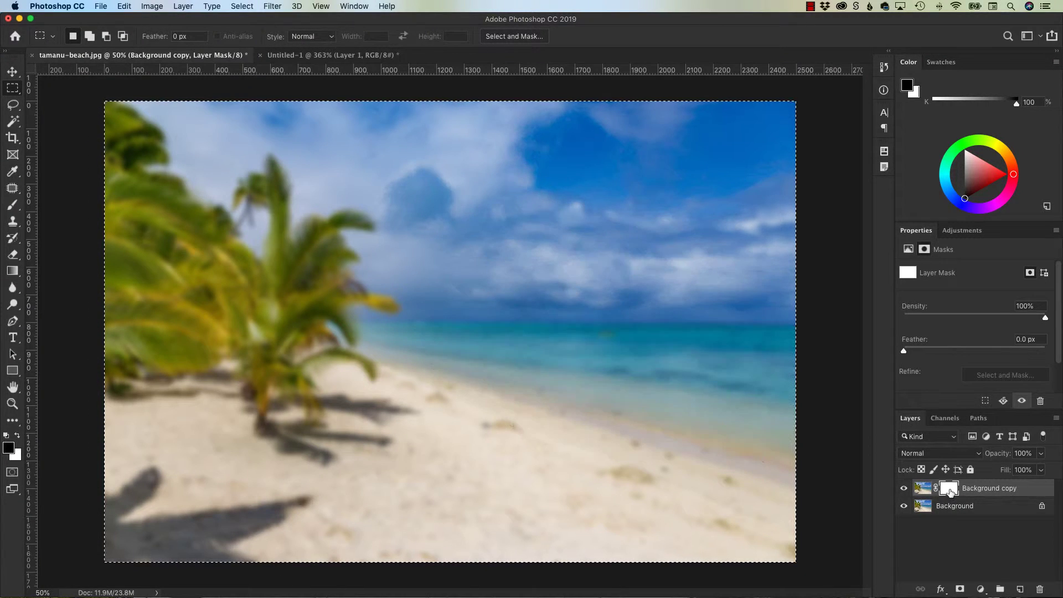
key(super+d)
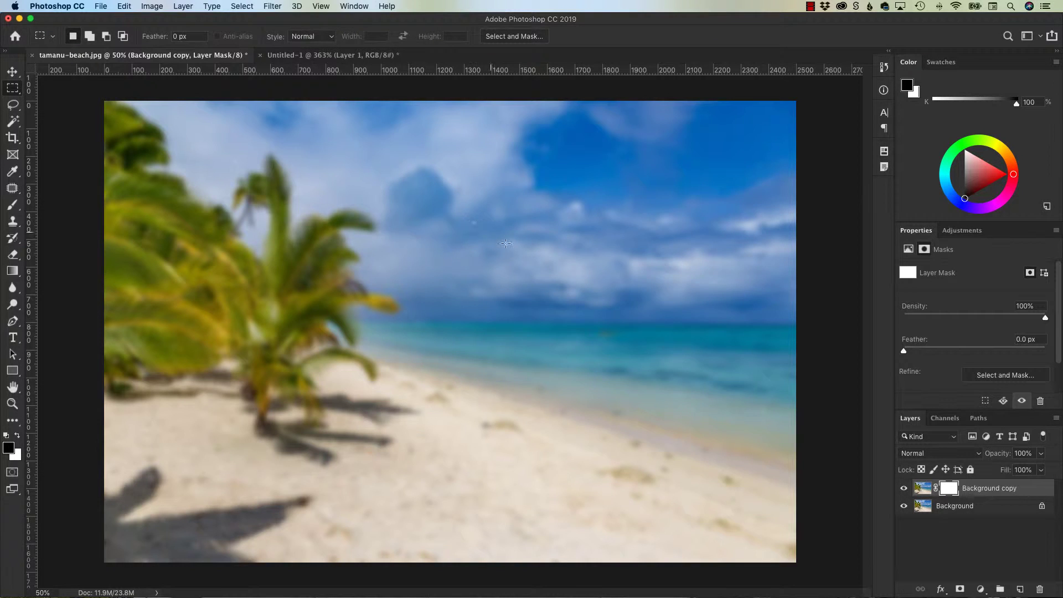
Fill a rectangular selection spanning the sky, sea and shoreline with black on the Background copy mask, and deselect it.
drag(473, 221, 685, 460)
key(alt+Delete)
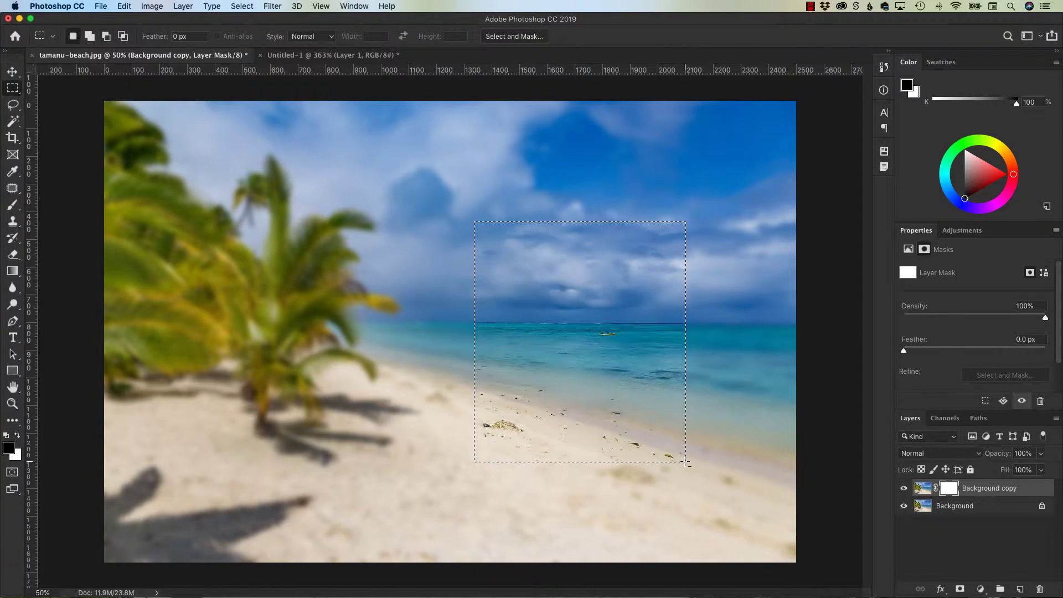
key(super+d)
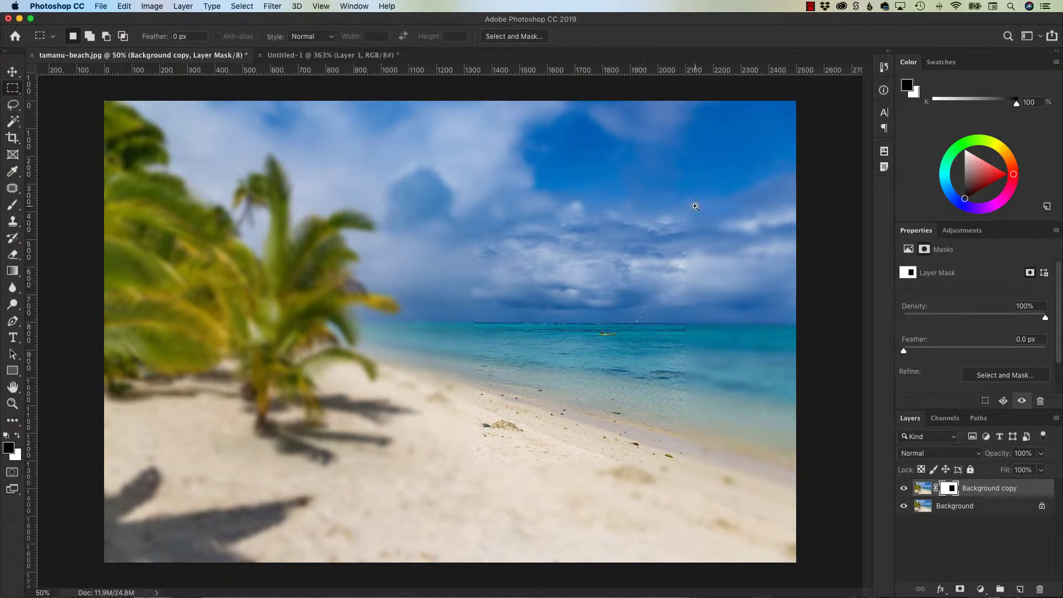
Examine the mask's hard upper edge in the sky and compare it with the blurred edge in Untitled-1.
drag(642, 219, 747, 324)
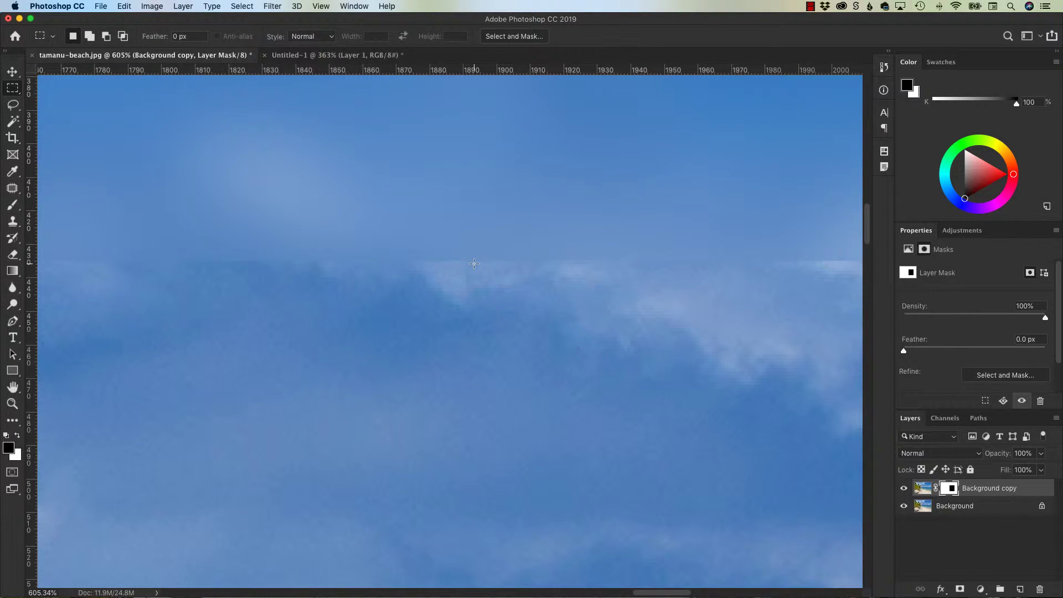
click(298, 56)
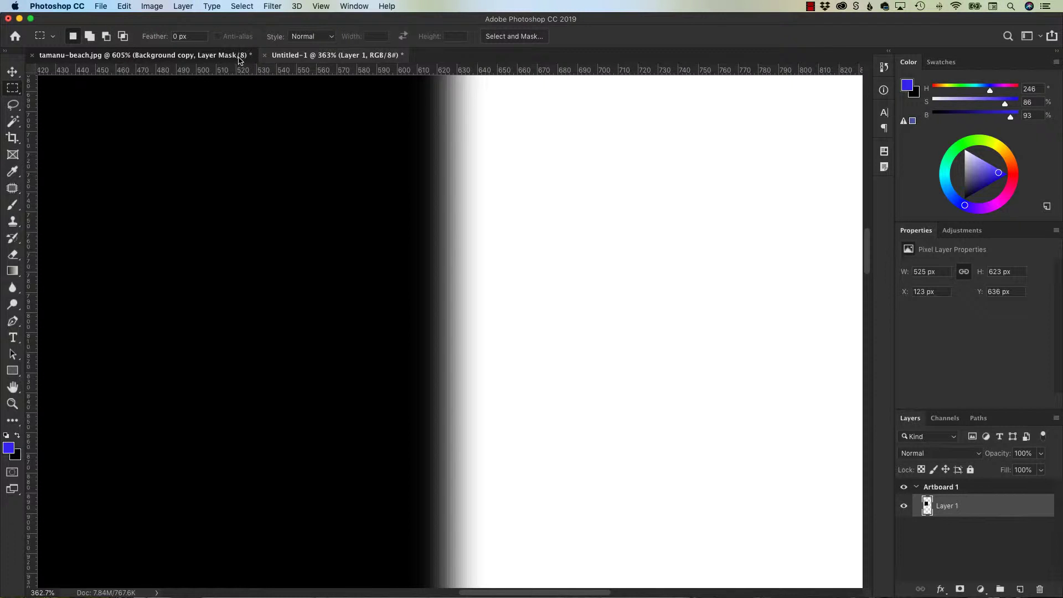
click(243, 57)
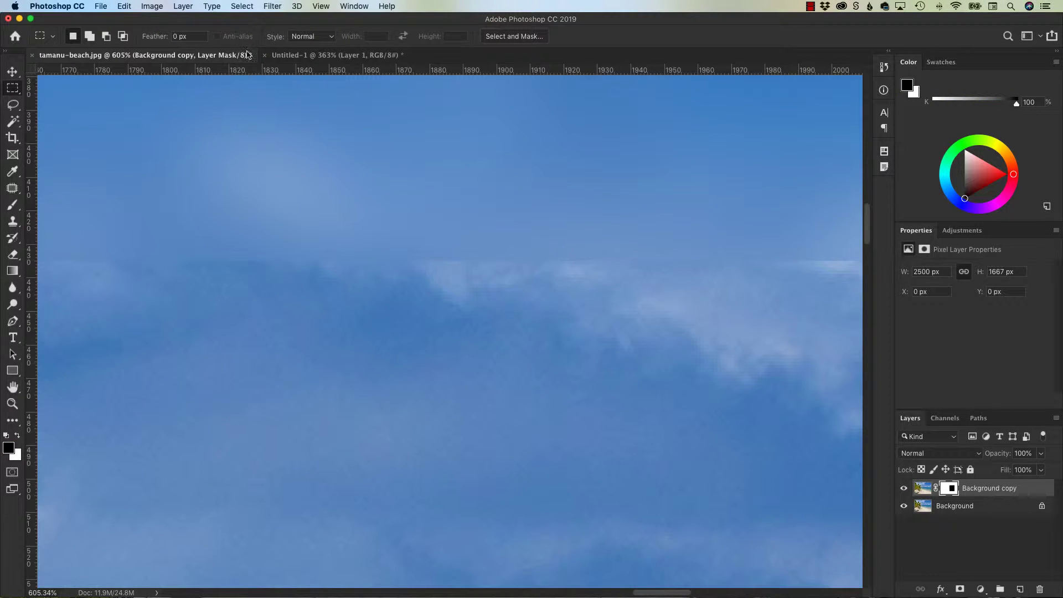
Target the Background copy's layer mask rather than its image and apply a Gaussian Blur with a 3.6-pixel radius.
click(273, 6)
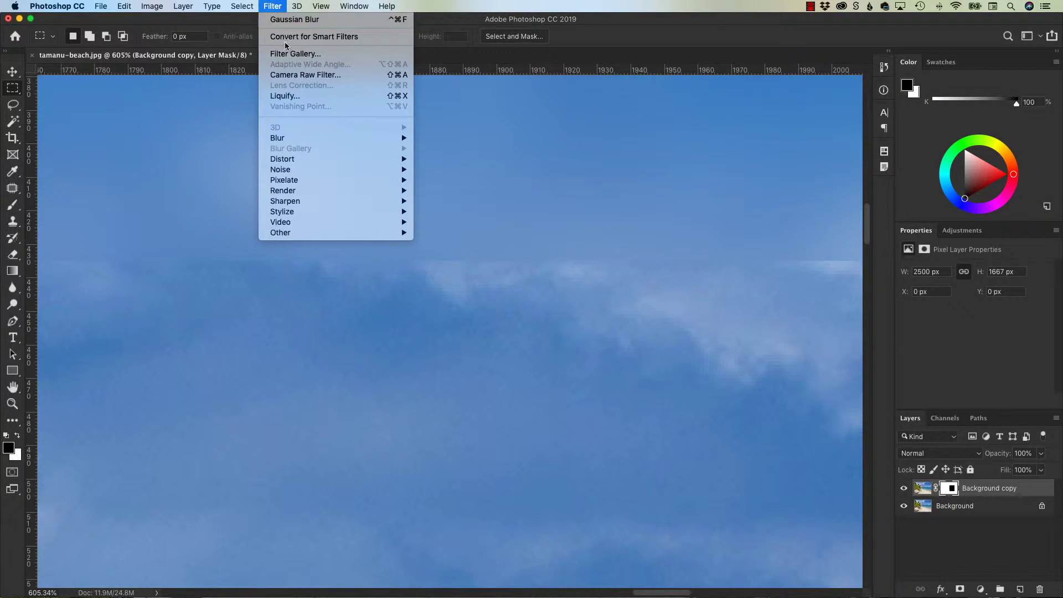
mouse_move(310, 138)
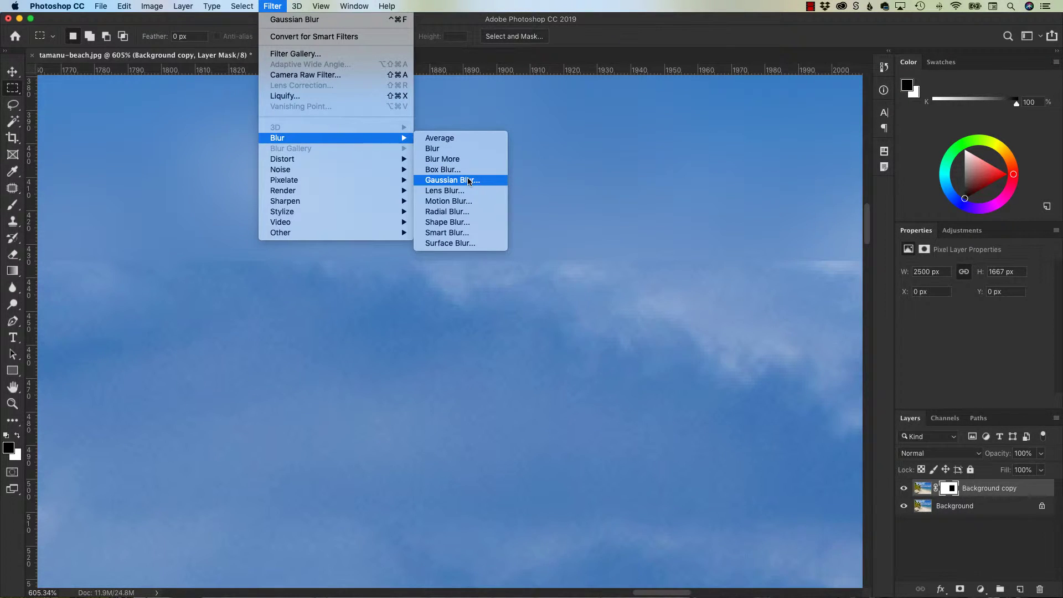
click(946, 494)
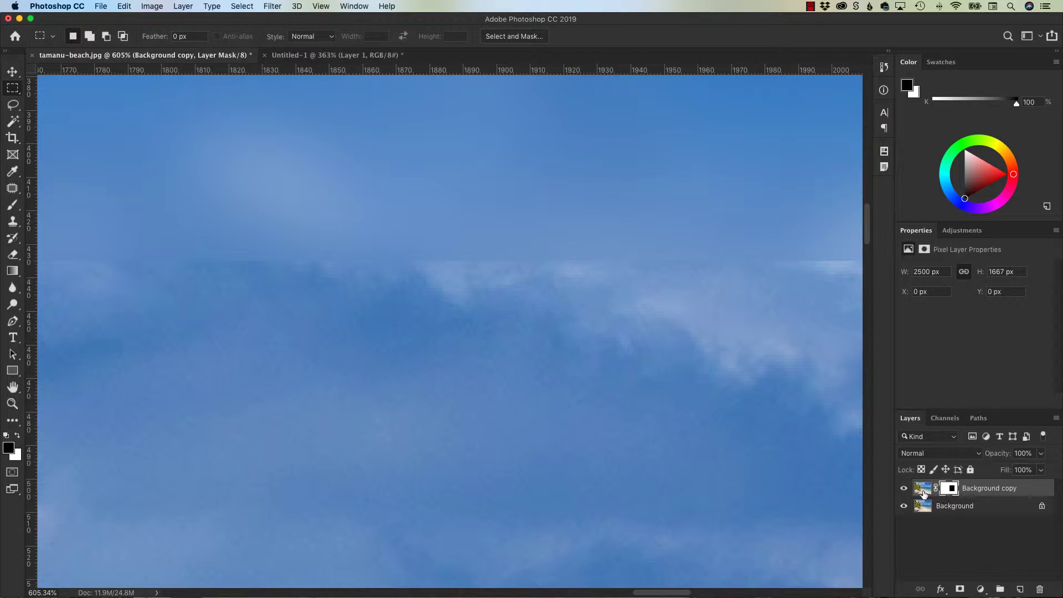
click(922, 490)
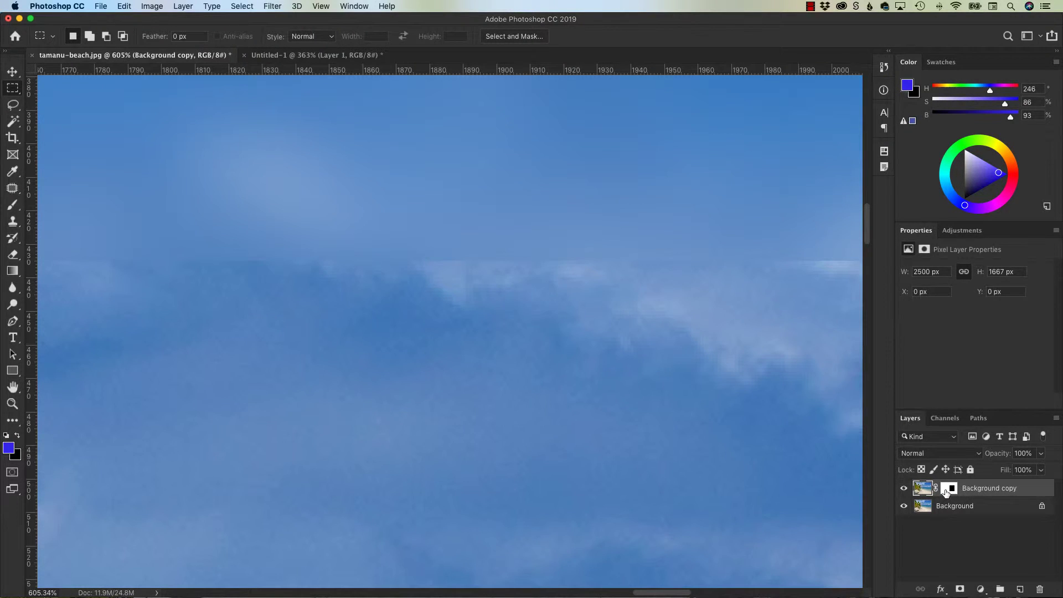
click(946, 489)
scroll(403, 173, down, 3)
scroll(402, 173, left, 2)
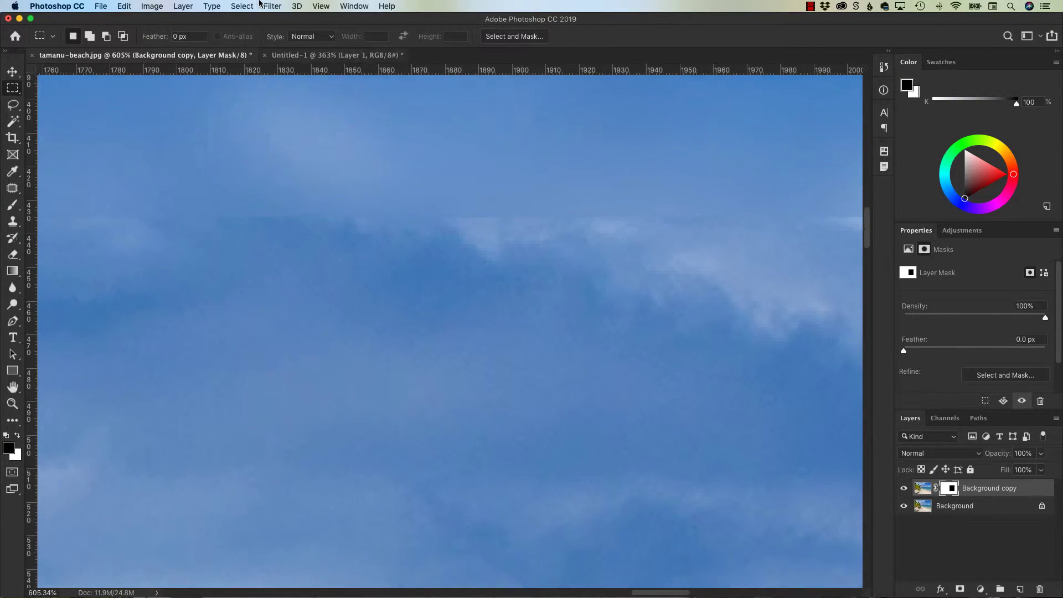
click(278, 10)
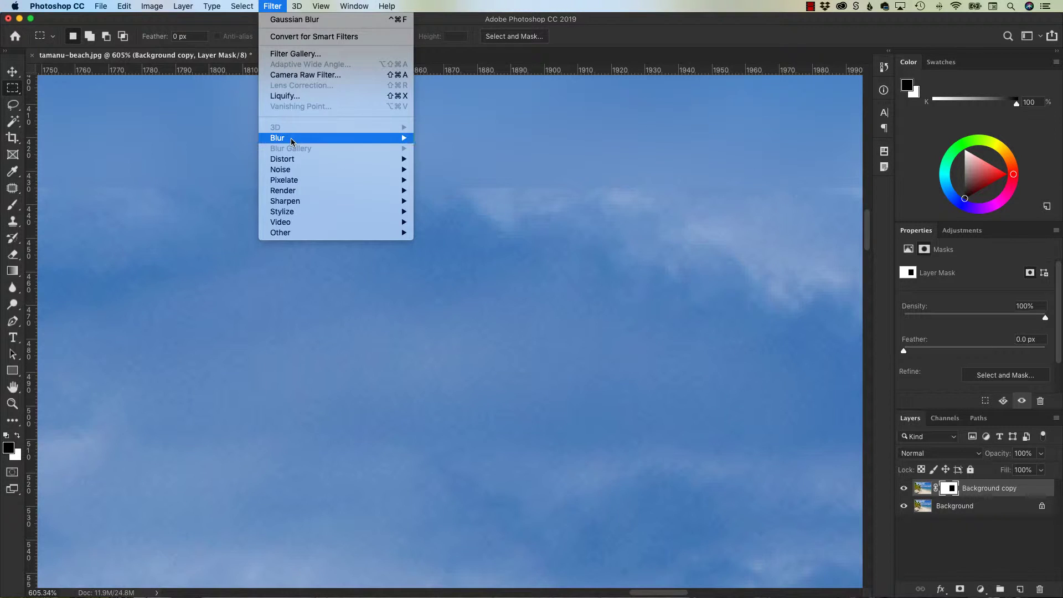
mouse_move(291, 137)
click(471, 180)
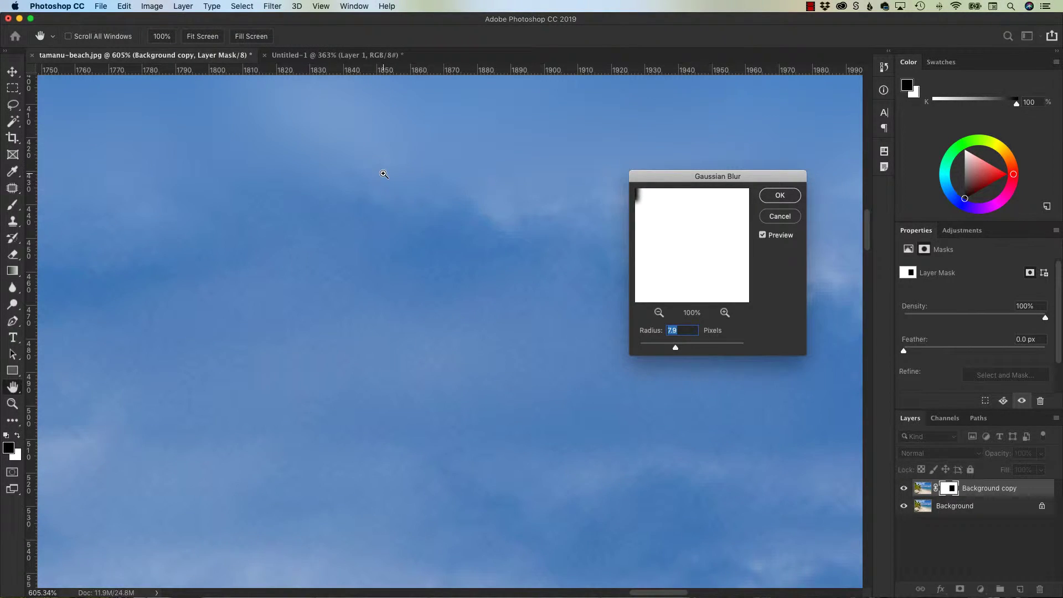
drag(383, 173, 417, 237)
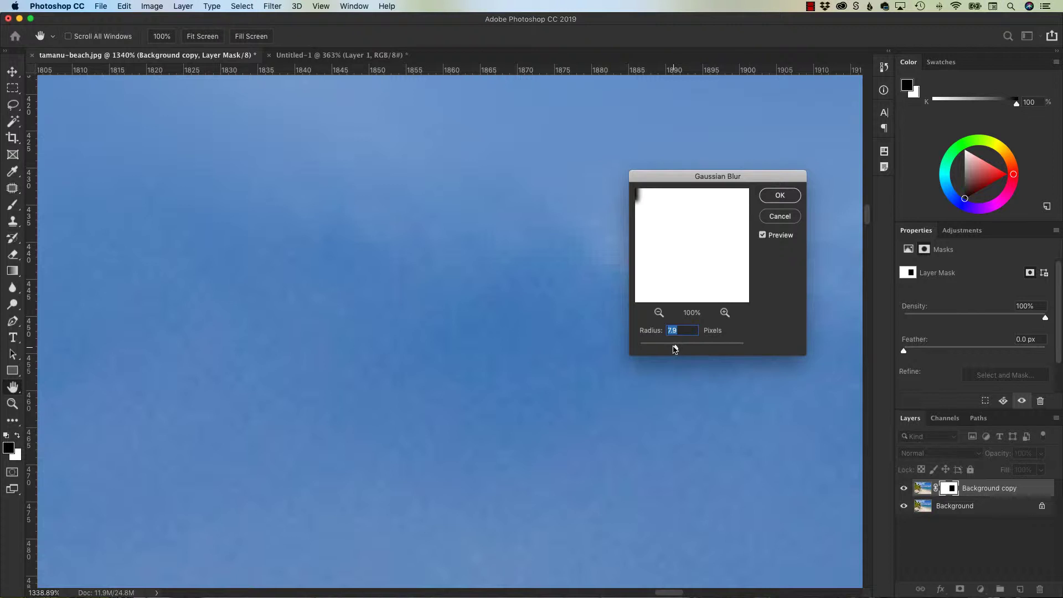
drag(674, 349, 658, 348)
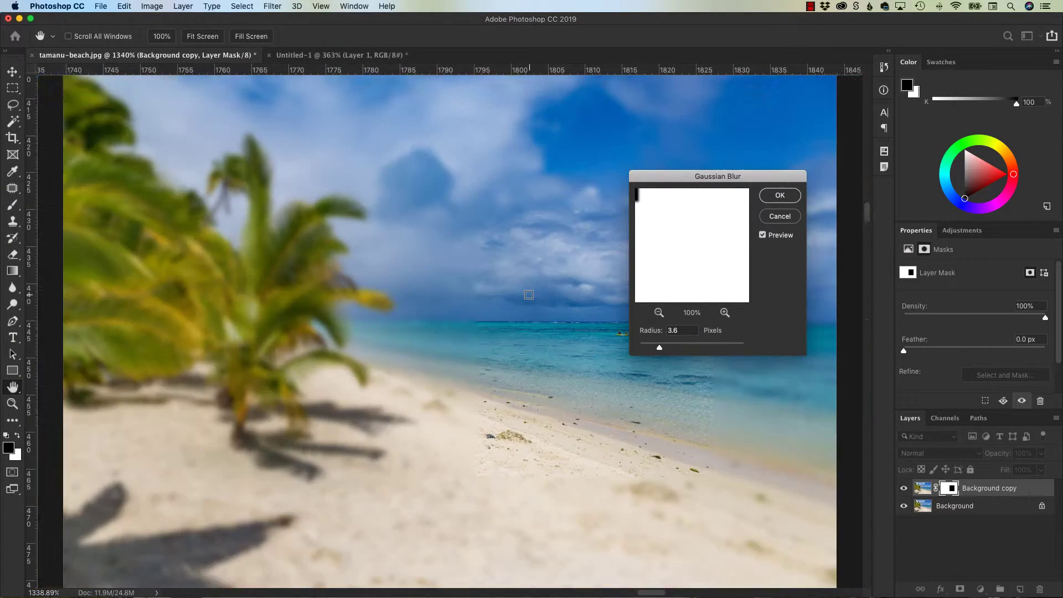
key(Return)
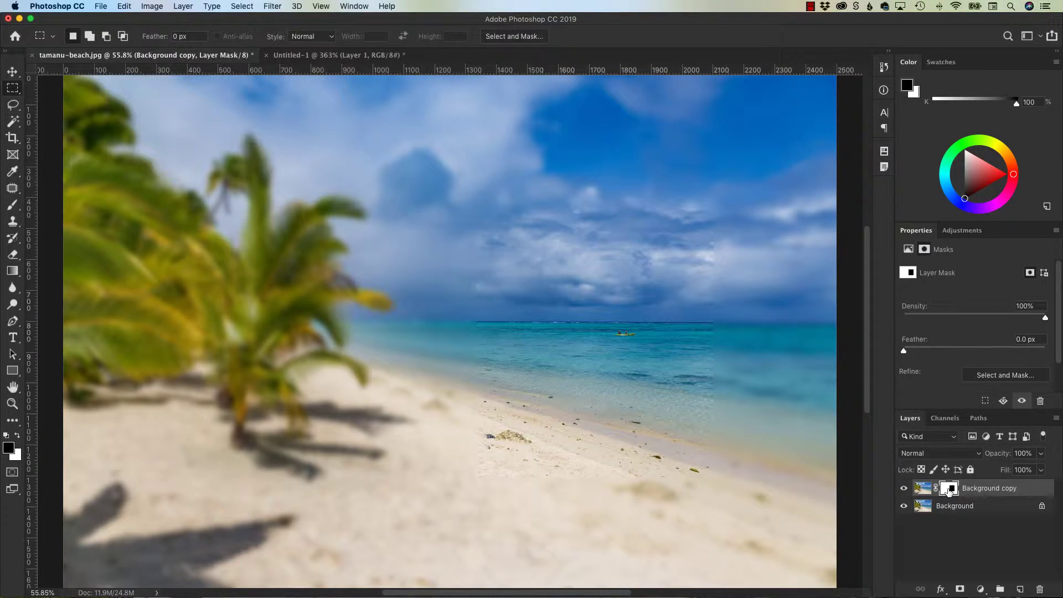
Undo the mask's Gaussian Blur and the rectangular black fill.
key(super+z)
key(super+shift+z)
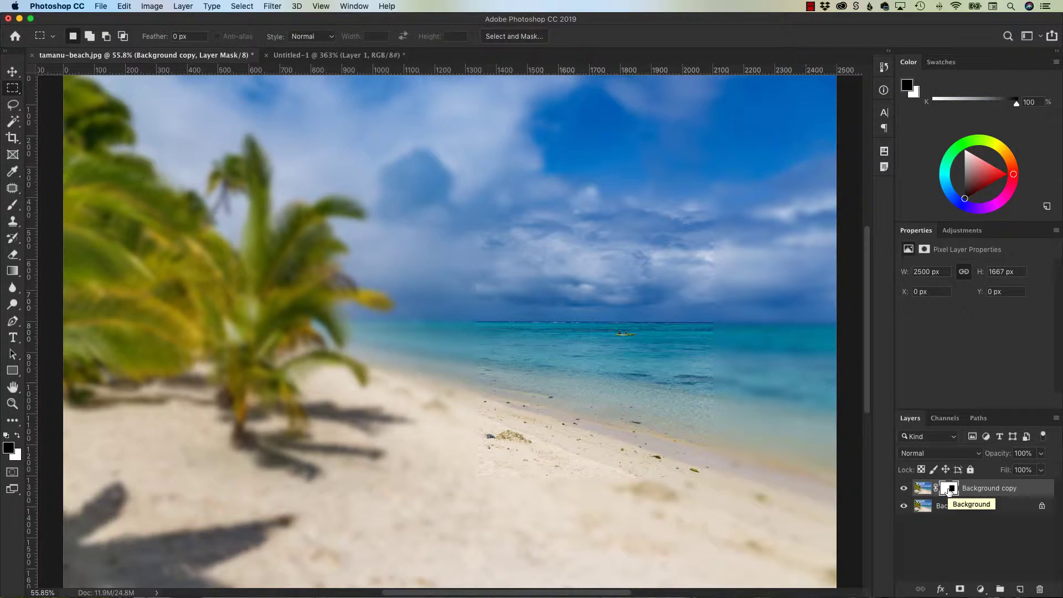
key(super+z)
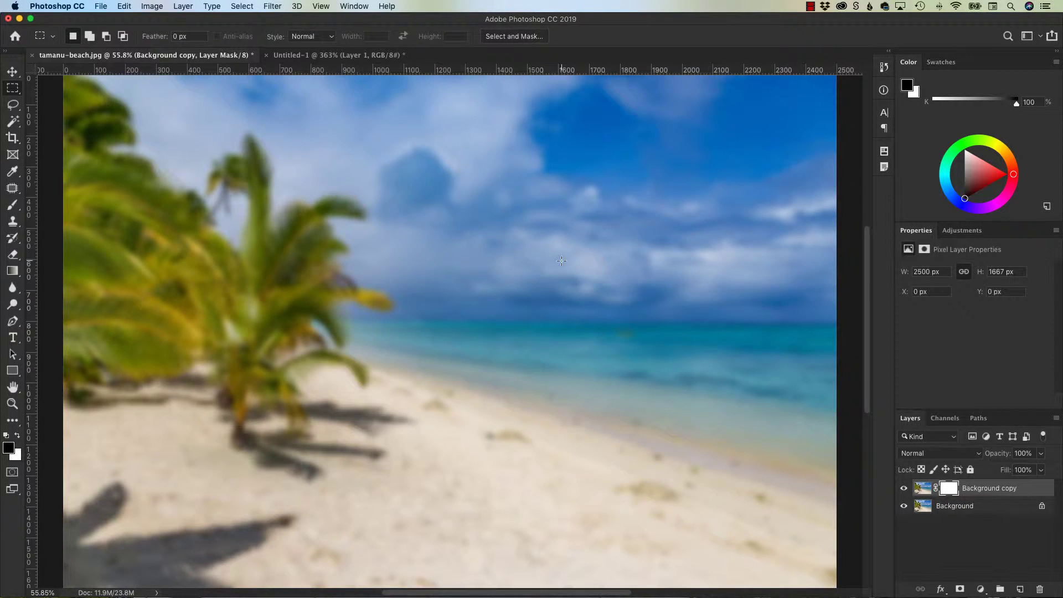
Fill a rectangular selection over the palm fronds with black on the Background copy mask, and deselect it.
scroll(561, 260, down, 3)
drag(304, 145, 358, 221)
drag(296, 123, 713, 416)
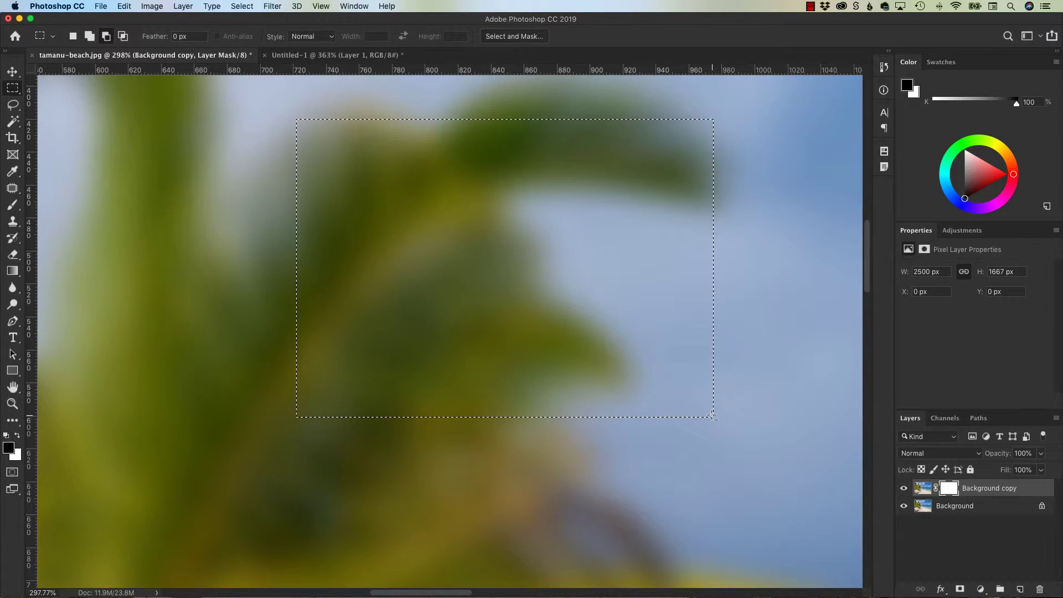
key(alt+BackSpace)
key(super+d)
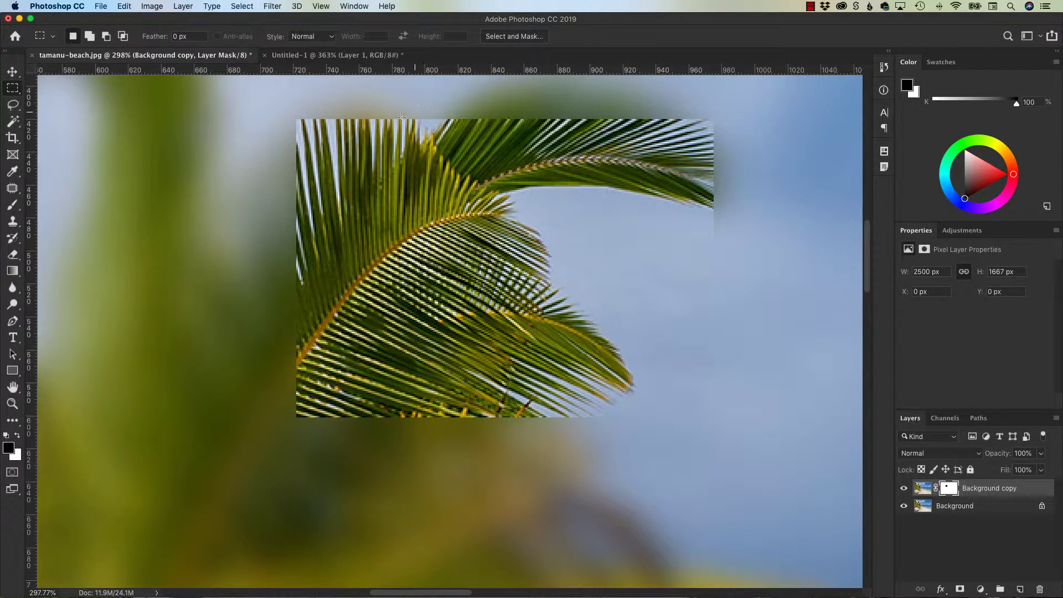
Open Gaussian Blur on the Background copy's layer mask and lower its radius to 1.0 pixel.
drag(379, 146, 402, 222)
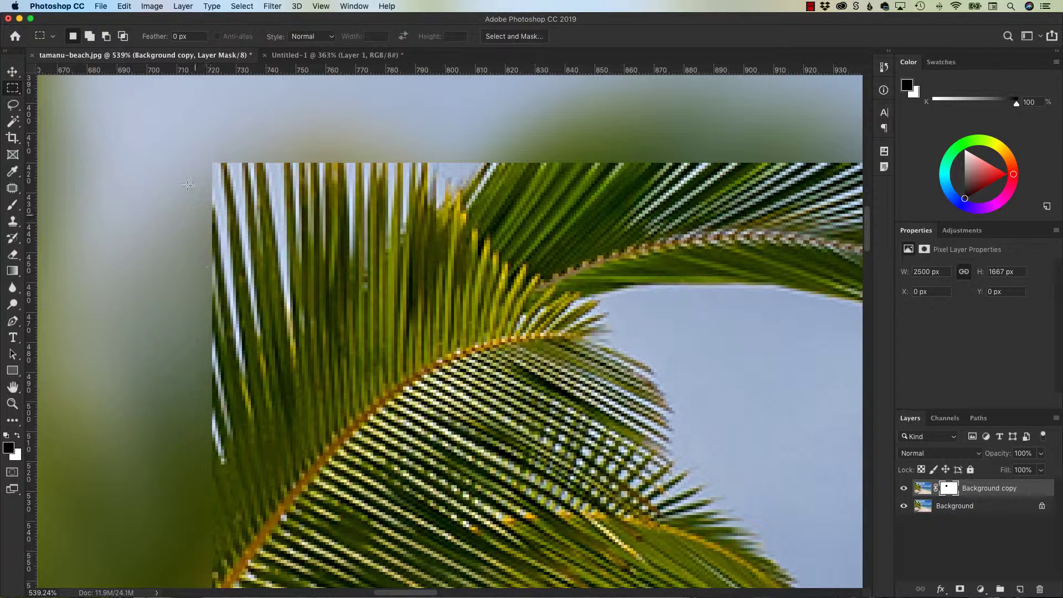
click(948, 489)
click(273, 6)
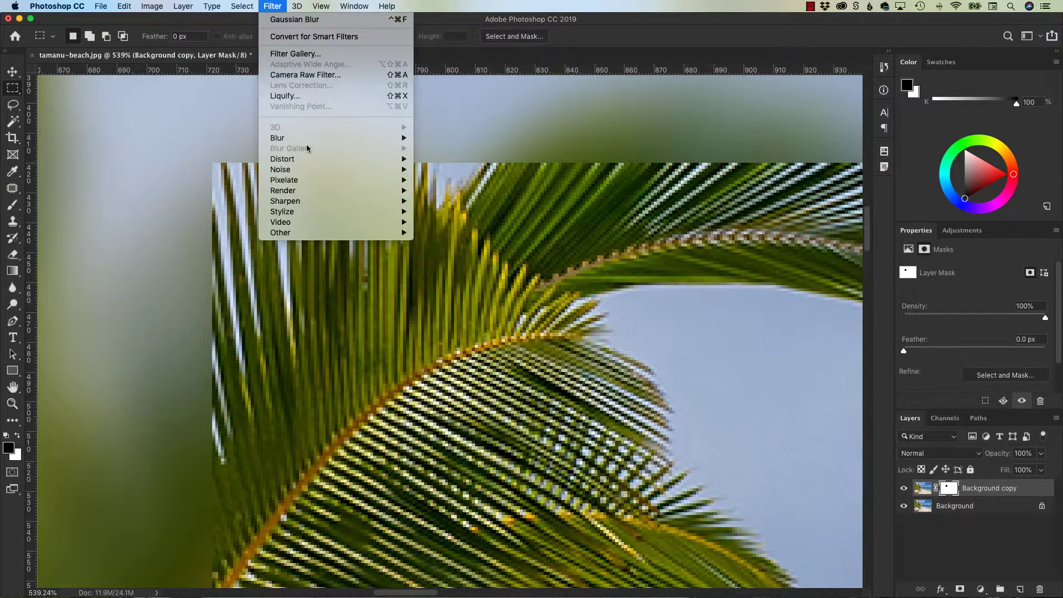
mouse_move(311, 138)
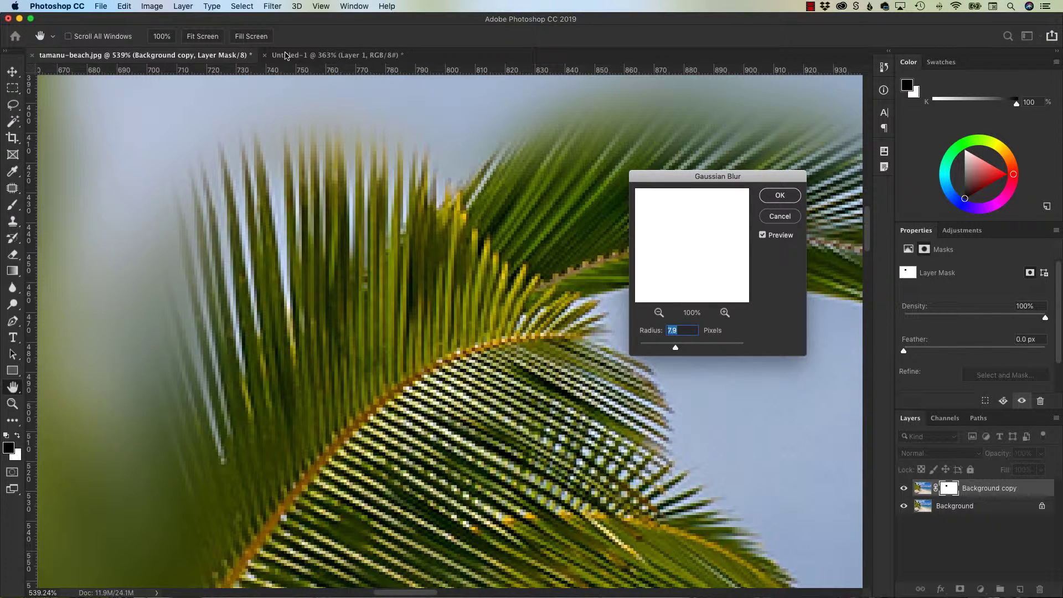
drag(674, 348, 636, 352)
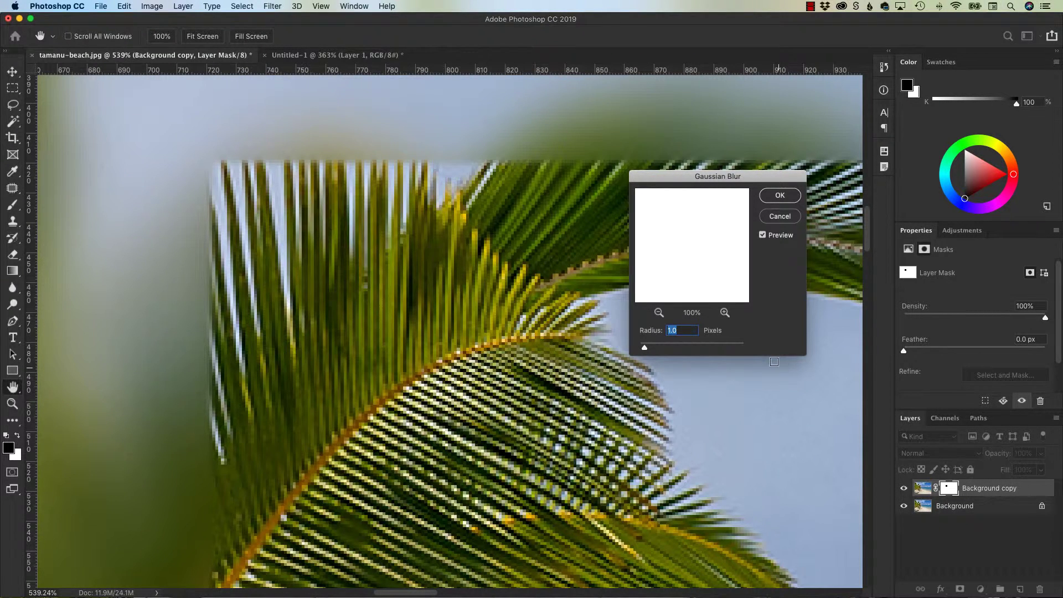
Preview the mask's Gaussian Blur at a radius of 158.9 pixels and at 111.9 pixels.
click(718, 348)
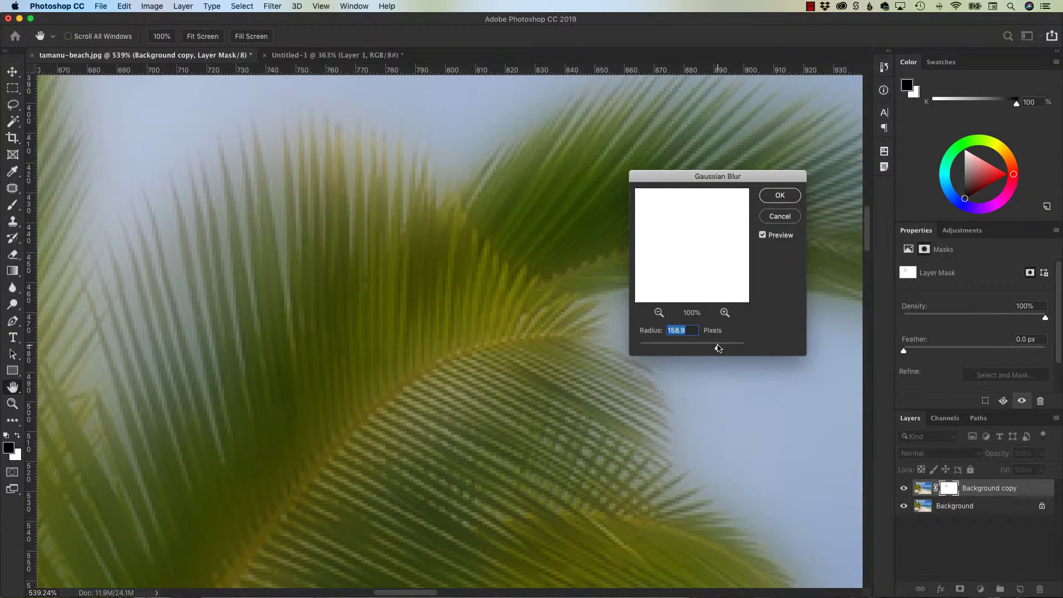
drag(717, 348, 700, 349)
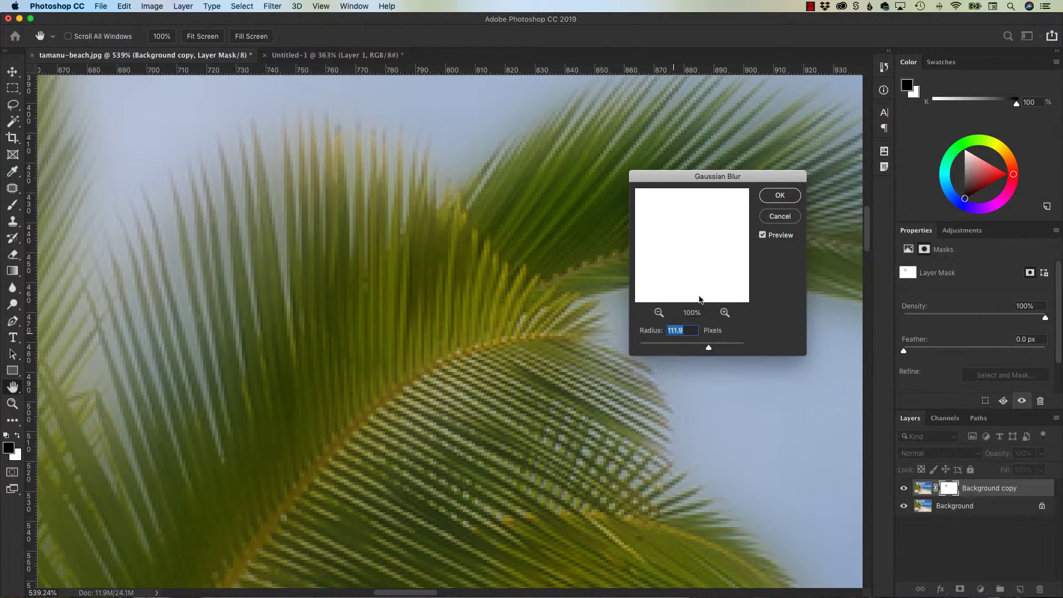
key(alt)
alt+click(338, 235)
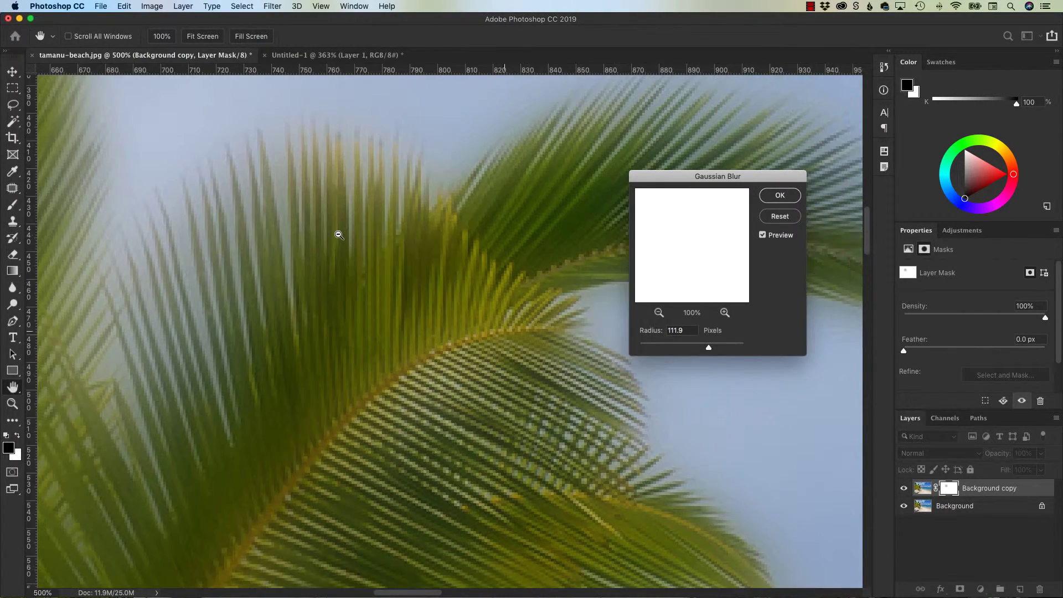
alt+click(339, 235)
alt+click(339, 235)
alt+click(339, 235)
alt+click(338, 234)
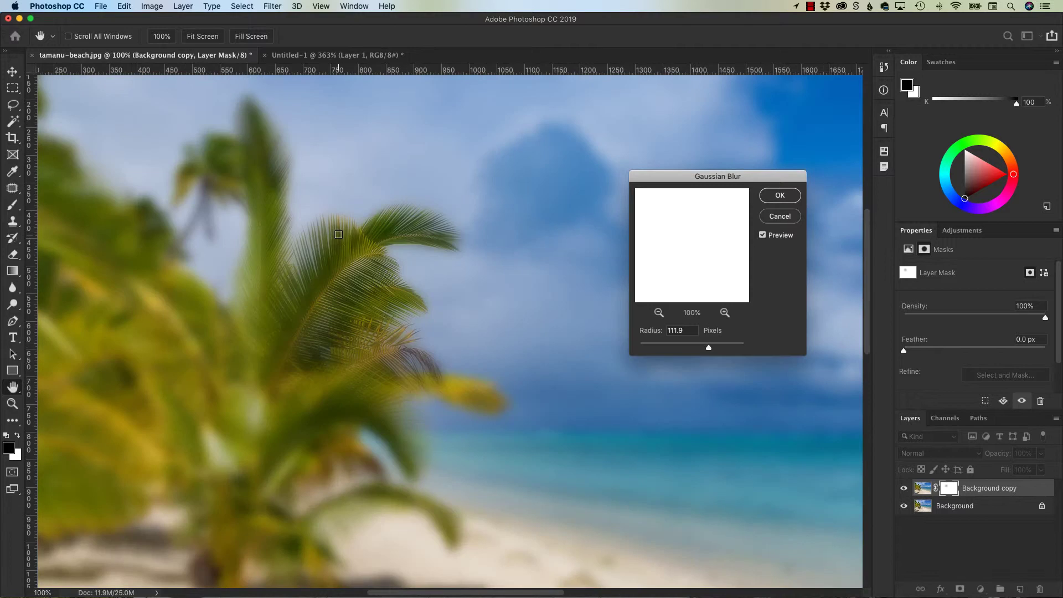
Set the mask's Gaussian Blur radius to 19.0 pixels and apply the filter.
click(685, 345)
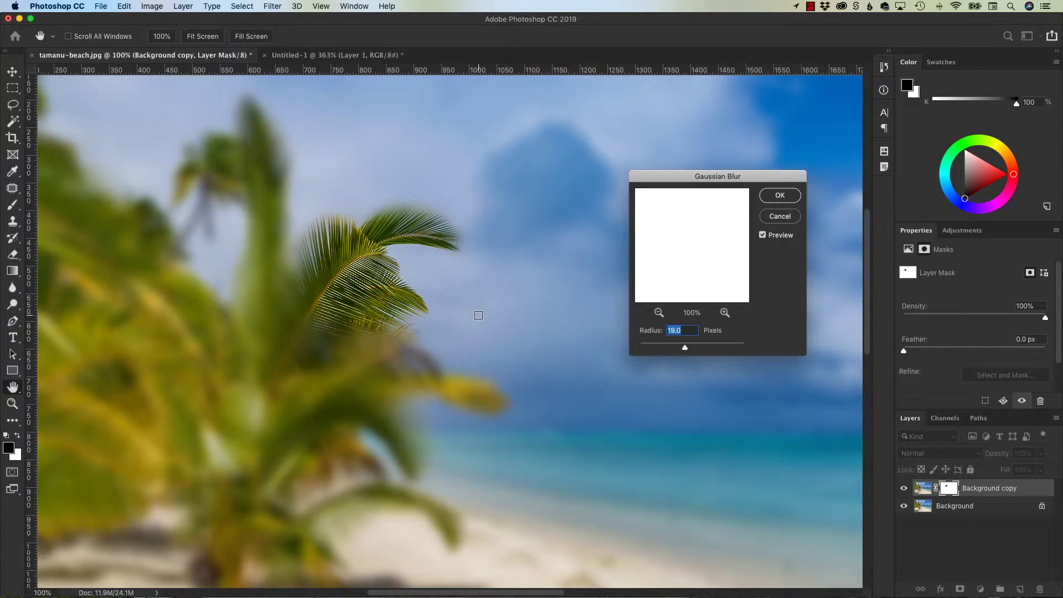
key(Return)
key(m)
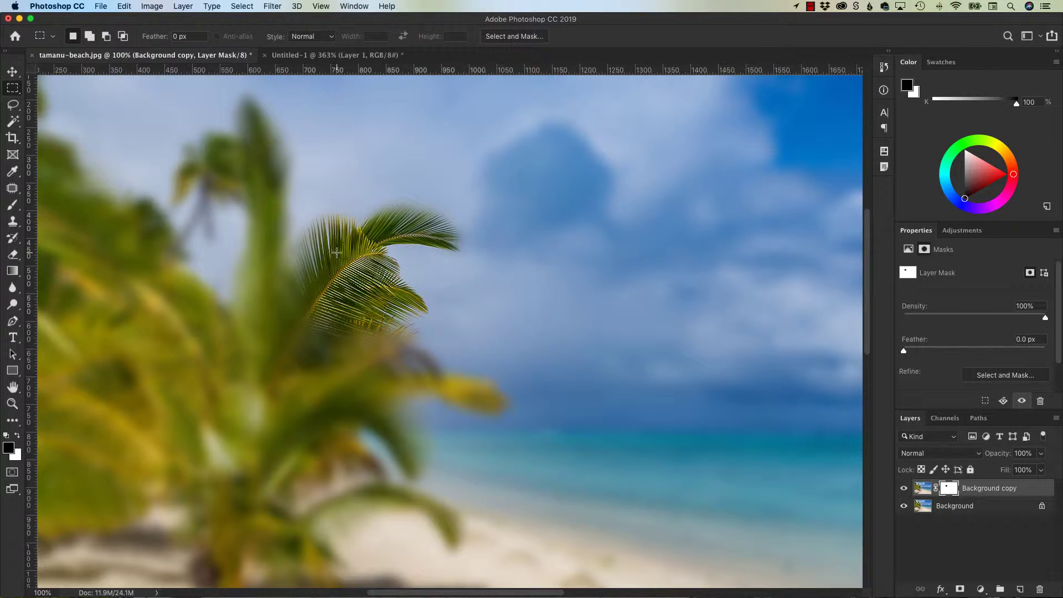
Delete the Background copy's layer mask without applying it to the layer.
key(super+0)
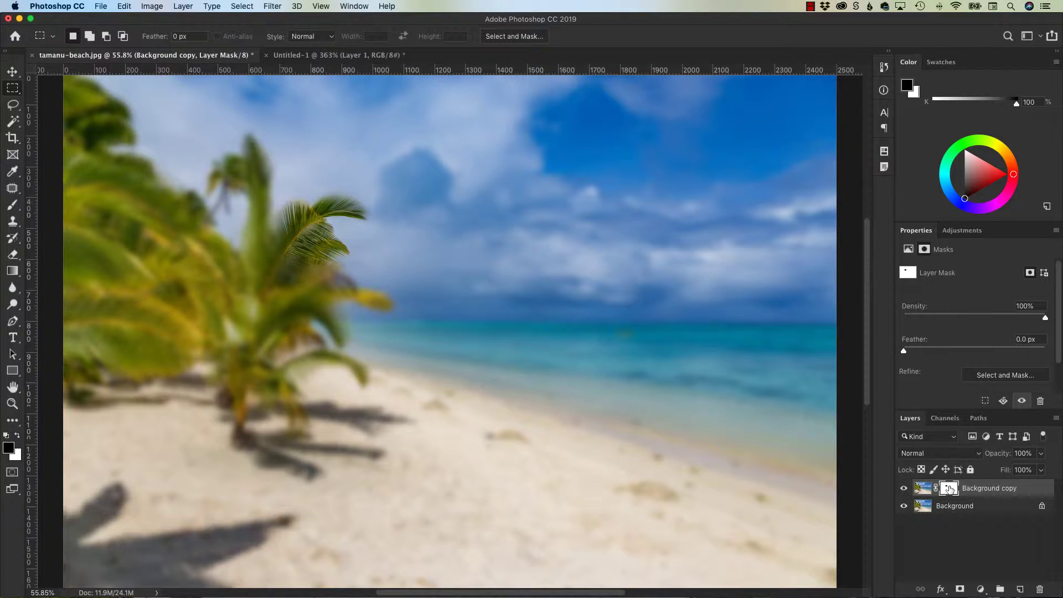
drag(949, 488, 1038, 591)
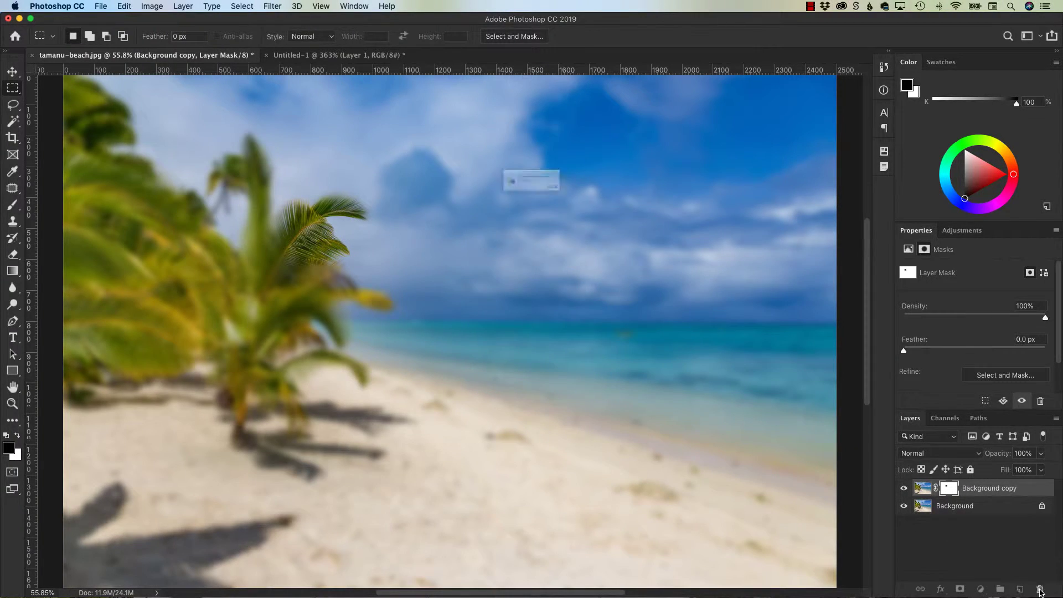
click(494, 207)
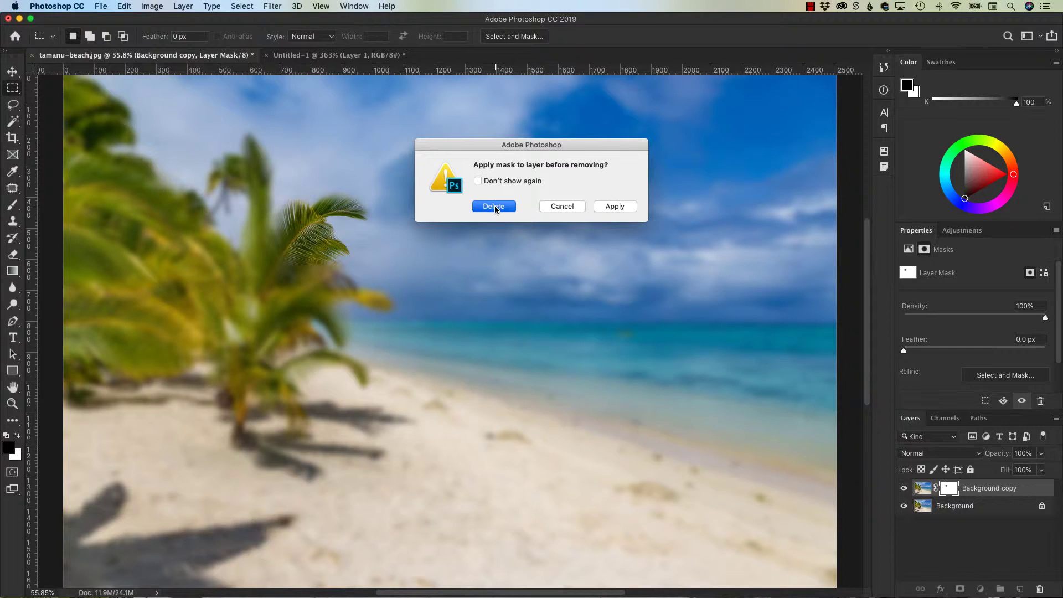
Convert the locked Background into a regular layer named Background sharpened and place it above Background copy.
double_click(1001, 512)
text(Background sharpene)
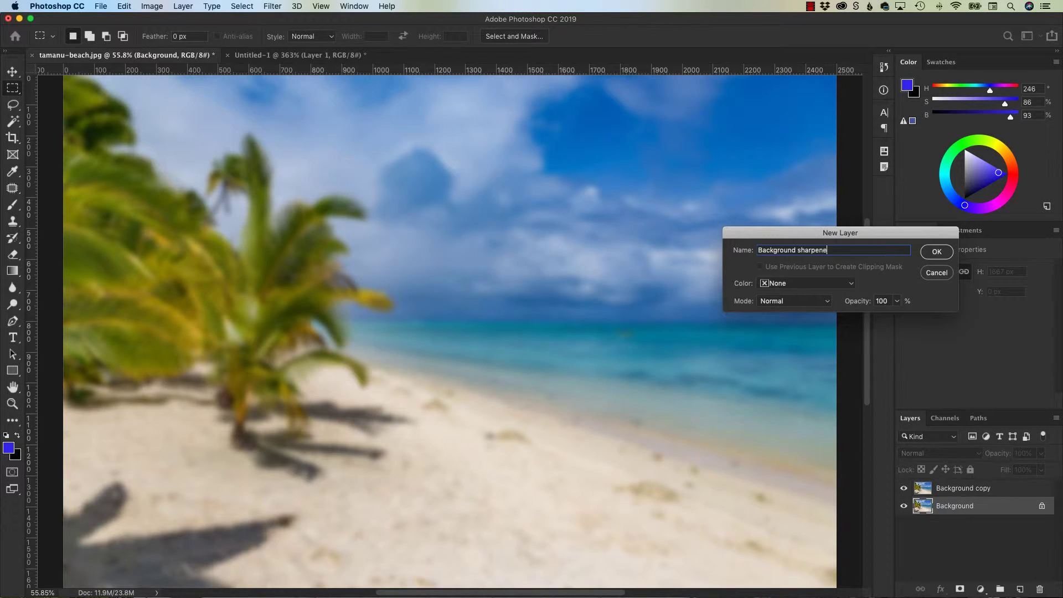
text(d)
key(Return)
drag(975, 505, 966, 480)
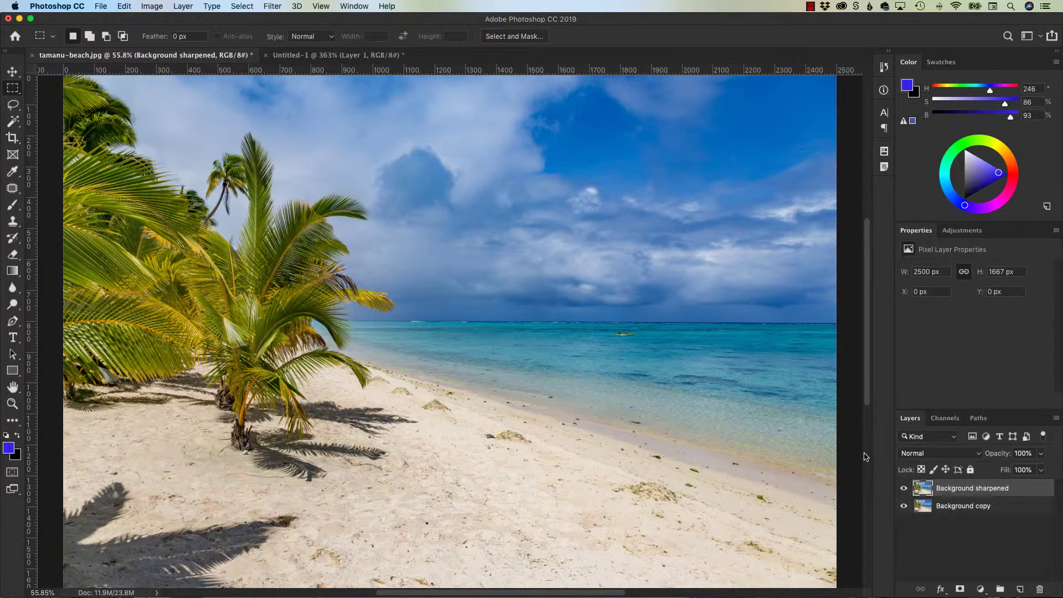
Add a layer mask to Background sharpened and choose the black-to-white preset for the Gradient tool.
click(959, 589)
key(g)
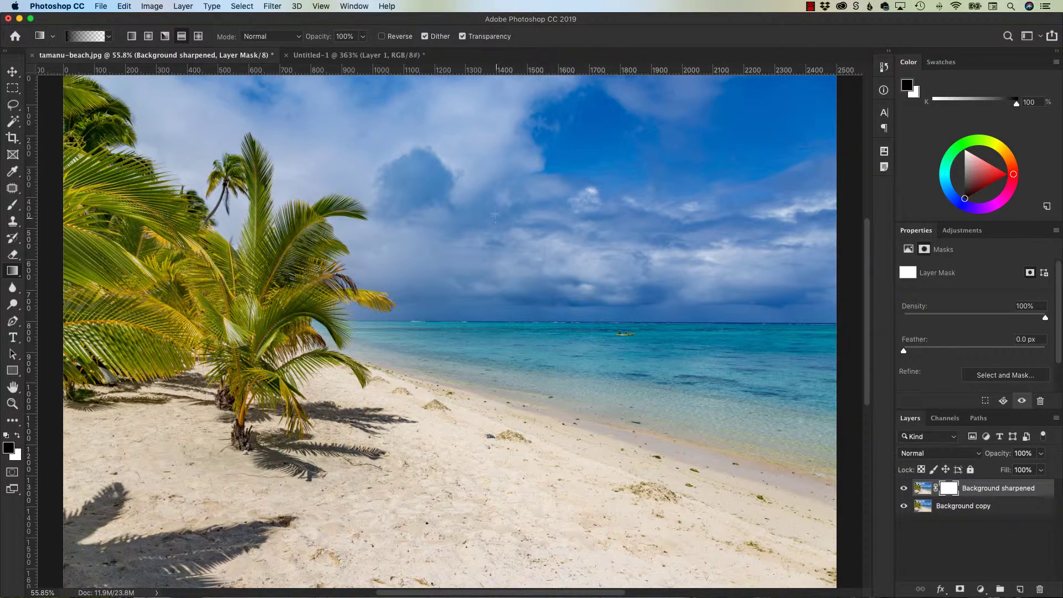
click(108, 37)
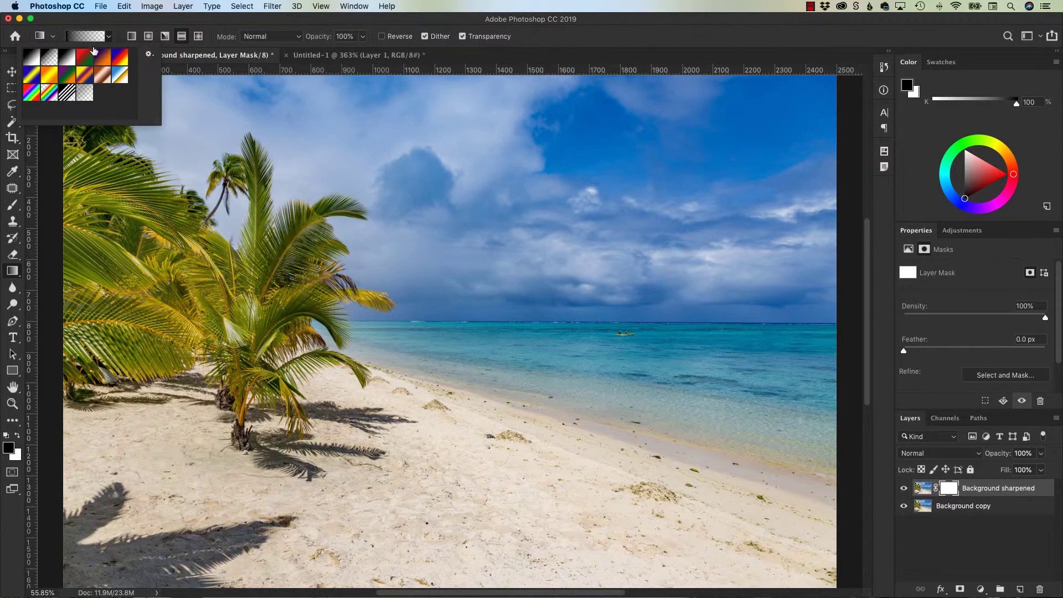
click(37, 57)
click(109, 37)
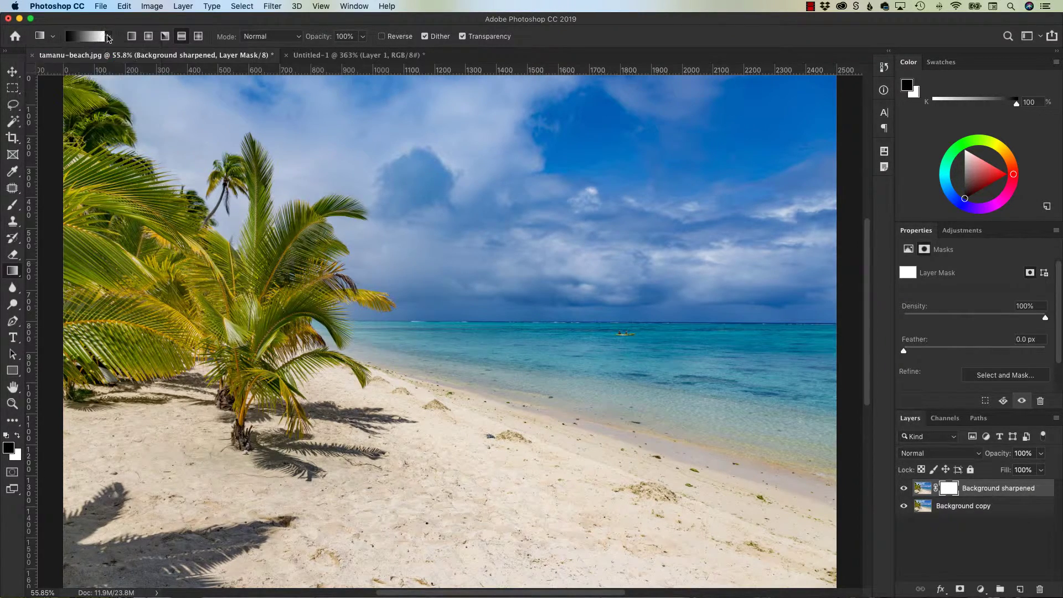
drag(589, 197, 363, 439)
key(super+z)
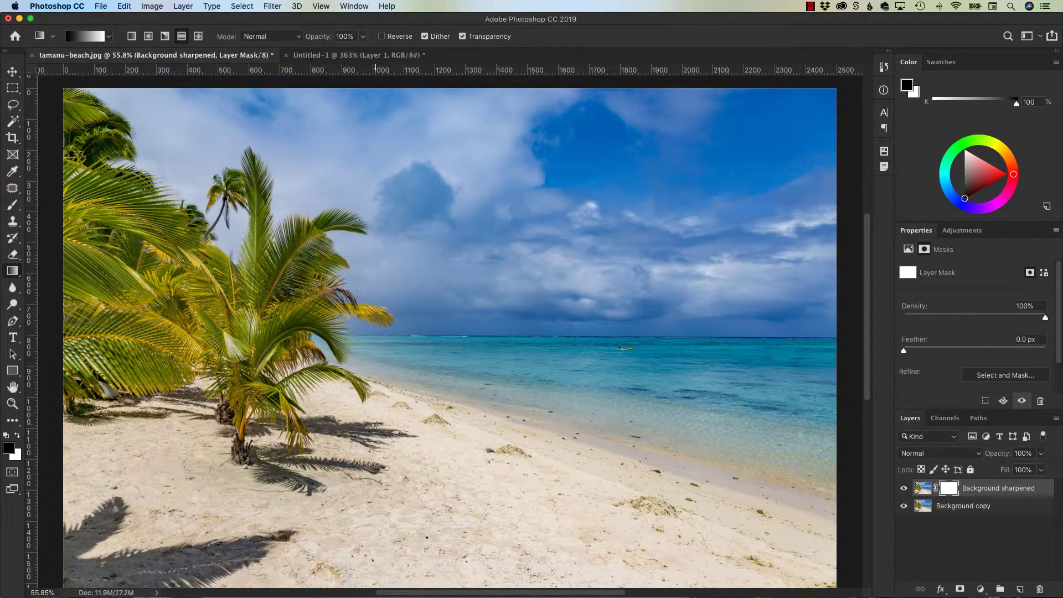
drag(249, 267, 332, 274)
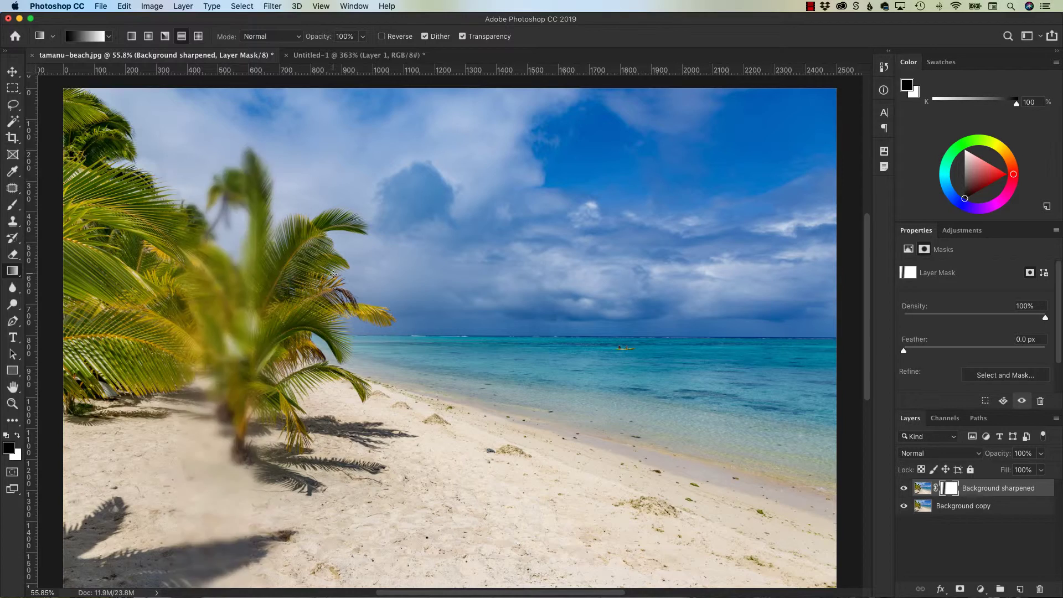
key(super+z)
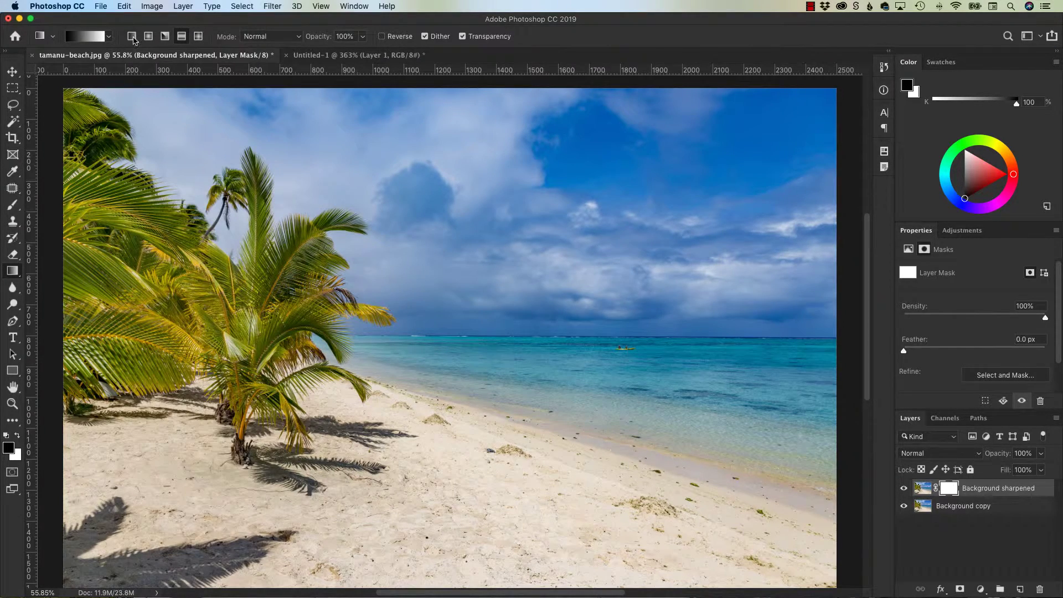
Draw a linear black-to-white gradient on the Background sharpened mask, diagonally from the upper-right sky to the sand at the lower left.
click(132, 37)
drag(657, 166, 193, 462)
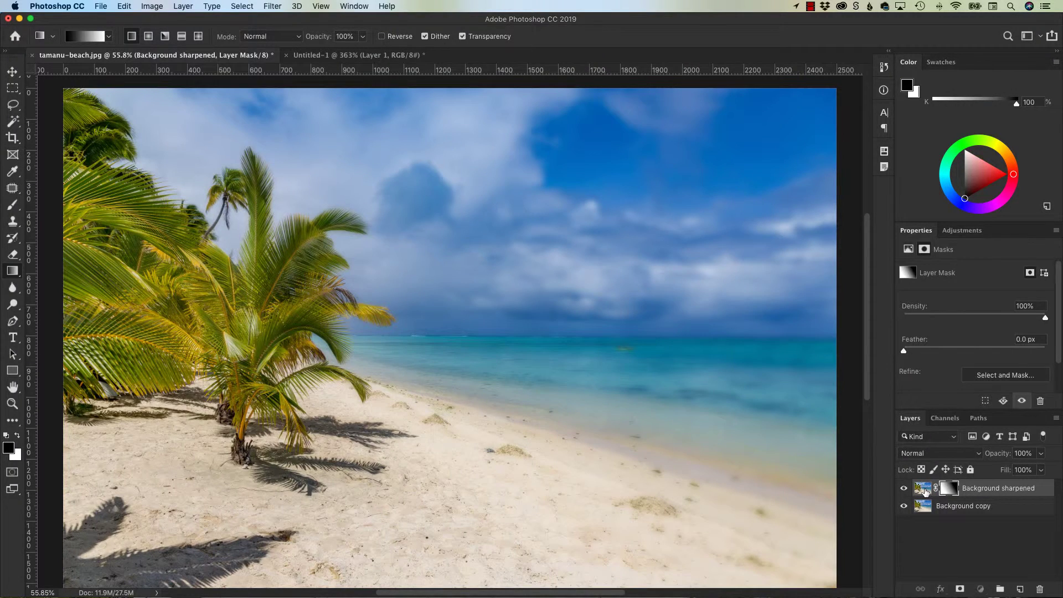
click(924, 489)
click(948, 490)
super+click(926, 489)
key(super+d)
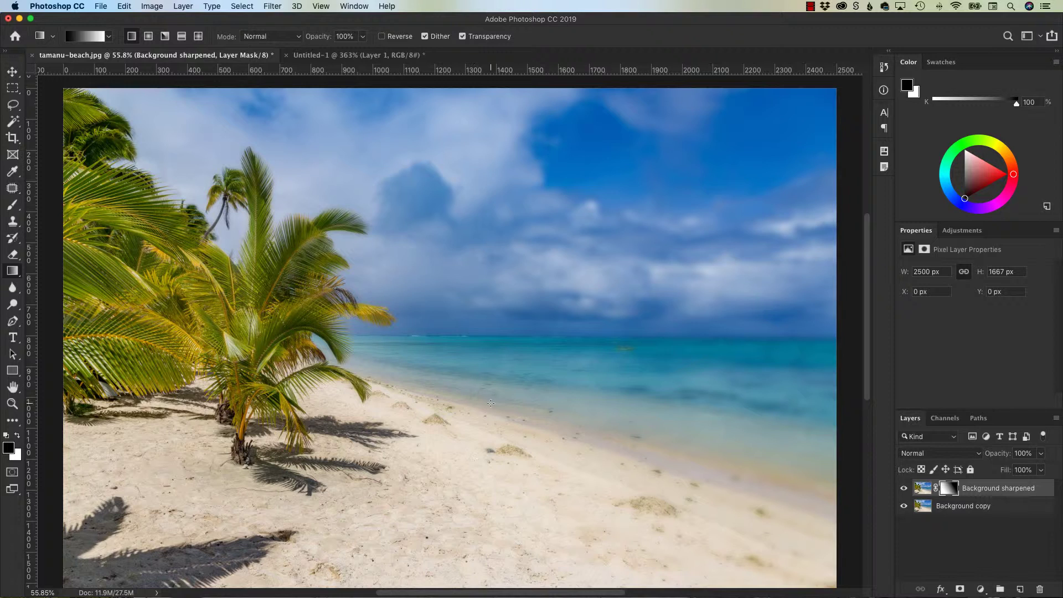
Delete the gradient mask from Background sharpened without applying it, and add a new blank mask to that layer.
drag(951, 489, 1039, 590)
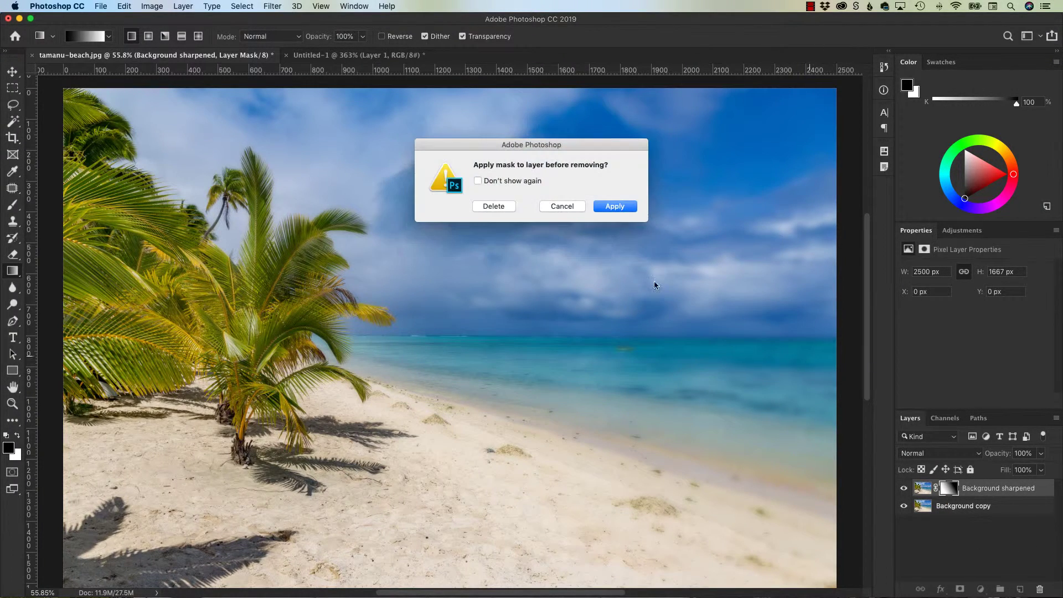
click(477, 209)
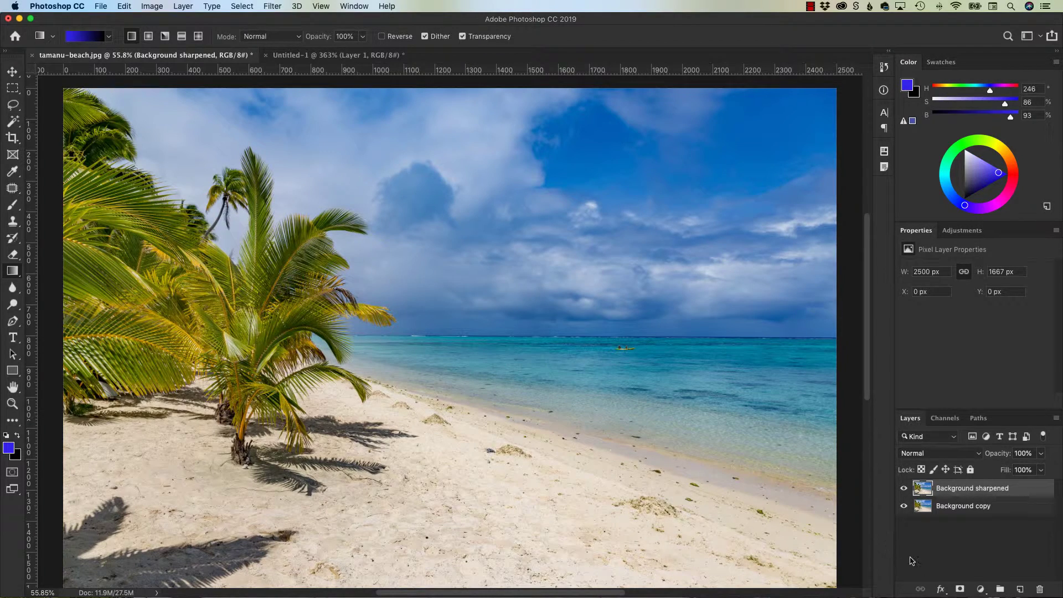
click(960, 589)
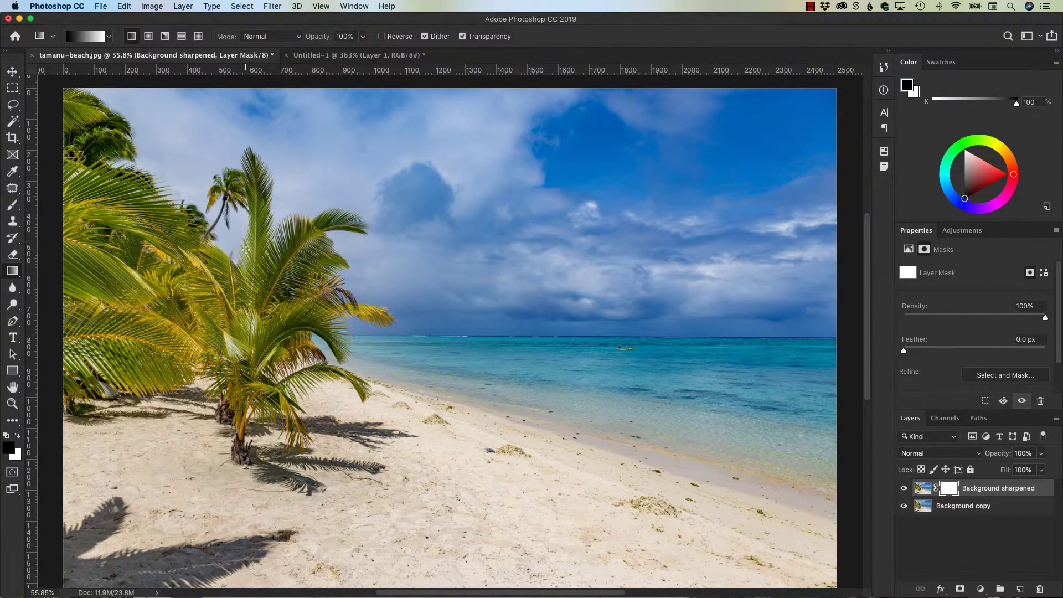
Draw horizontal linear black-to-white gradients across the palm on the new mask, short ones first and finally a long, gradual one.
drag(244, 250, 306, 254)
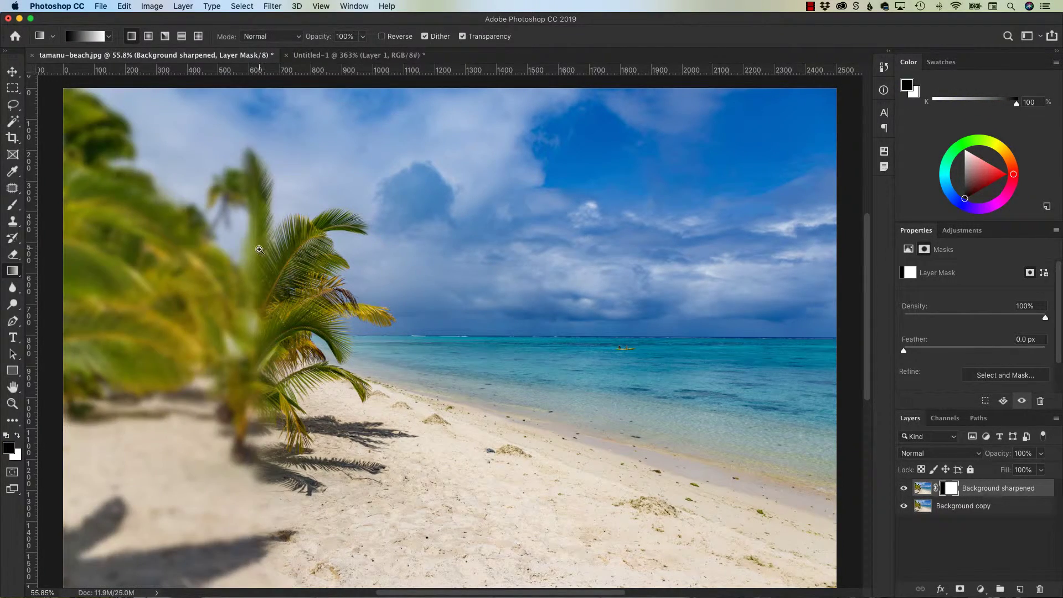
scroll(306, 253, up, 6)
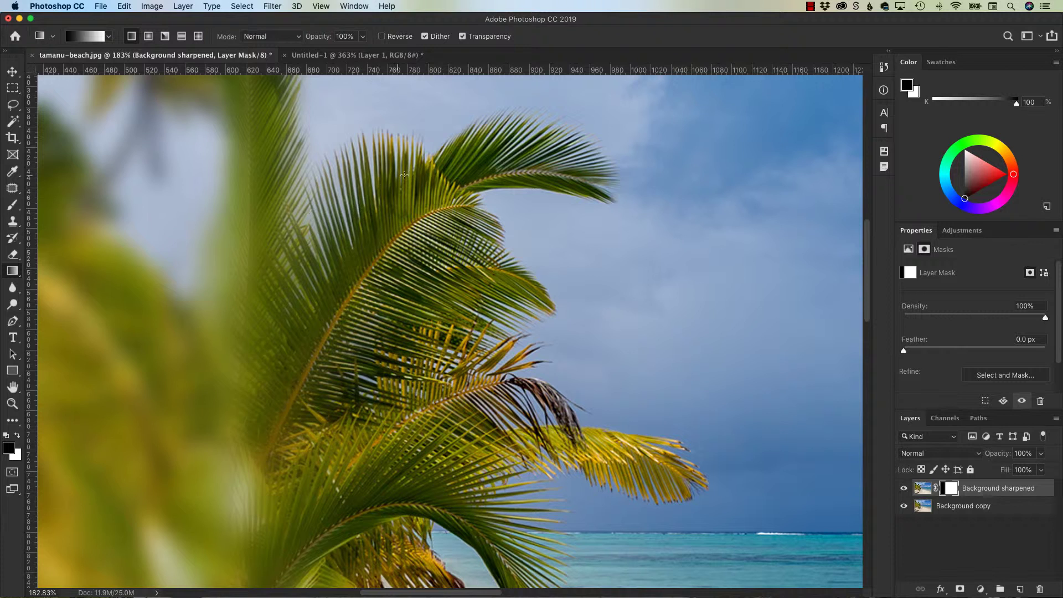
drag(421, 215, 388, 216)
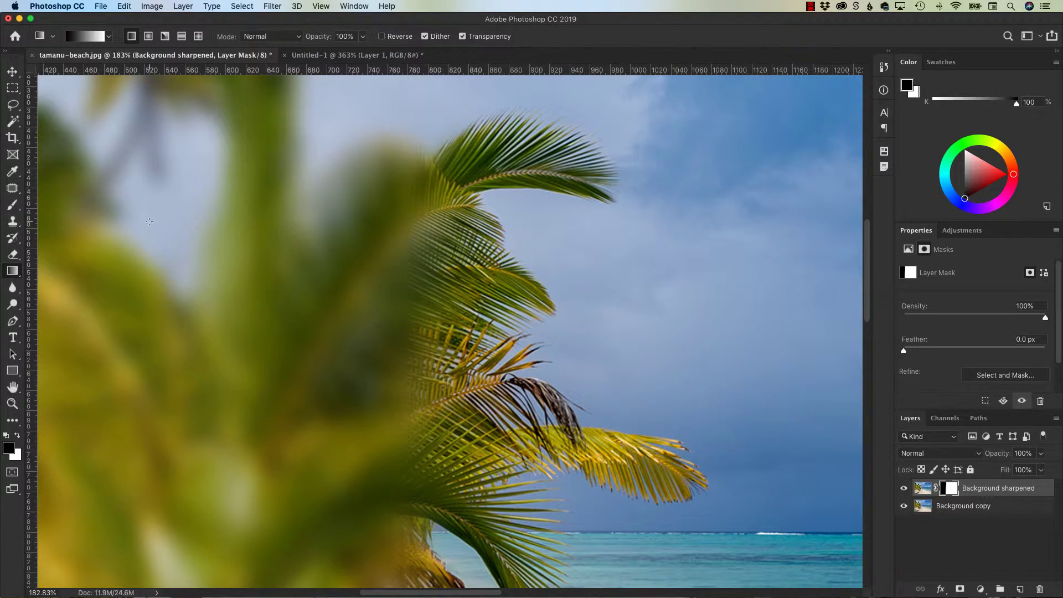
drag(150, 219, 703, 218)
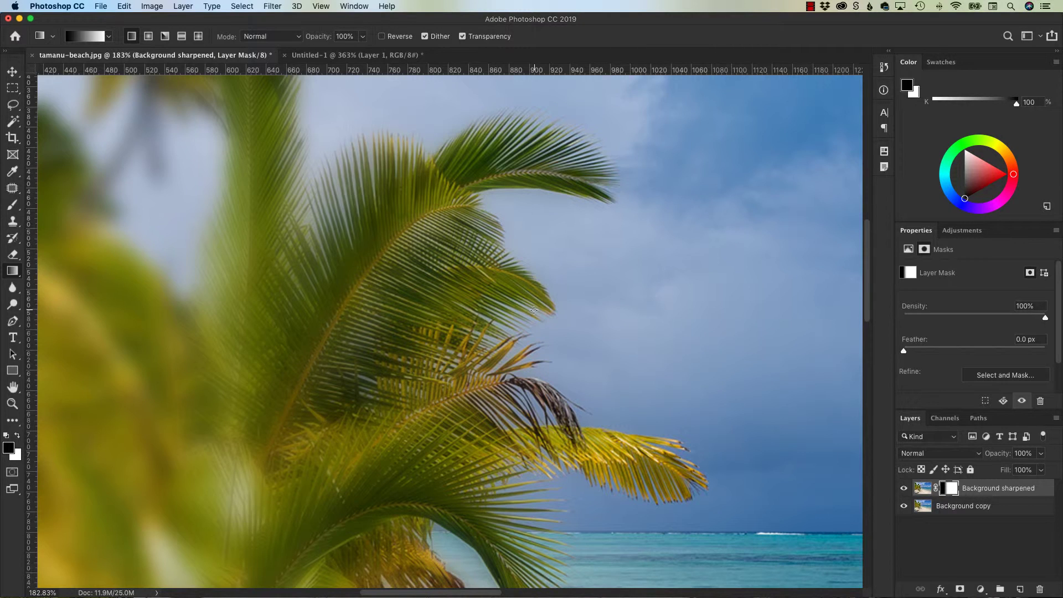
key(super+0)
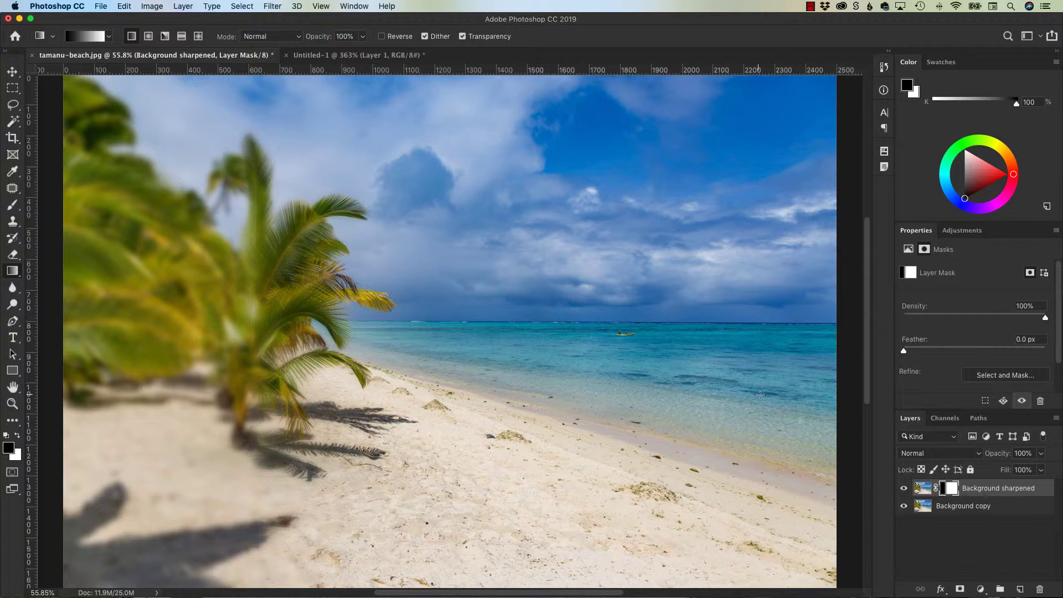
Open the Smart Blur filter to view its radius, threshold, quality and mode options, and close it without applying.
click(268, 6)
mouse_move(281, 137)
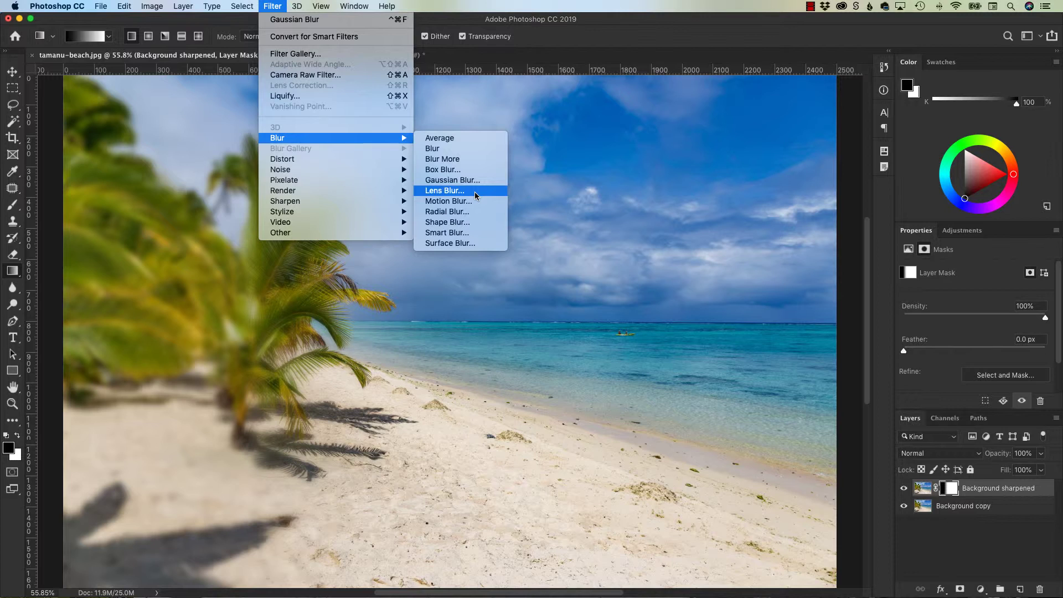
click(456, 234)
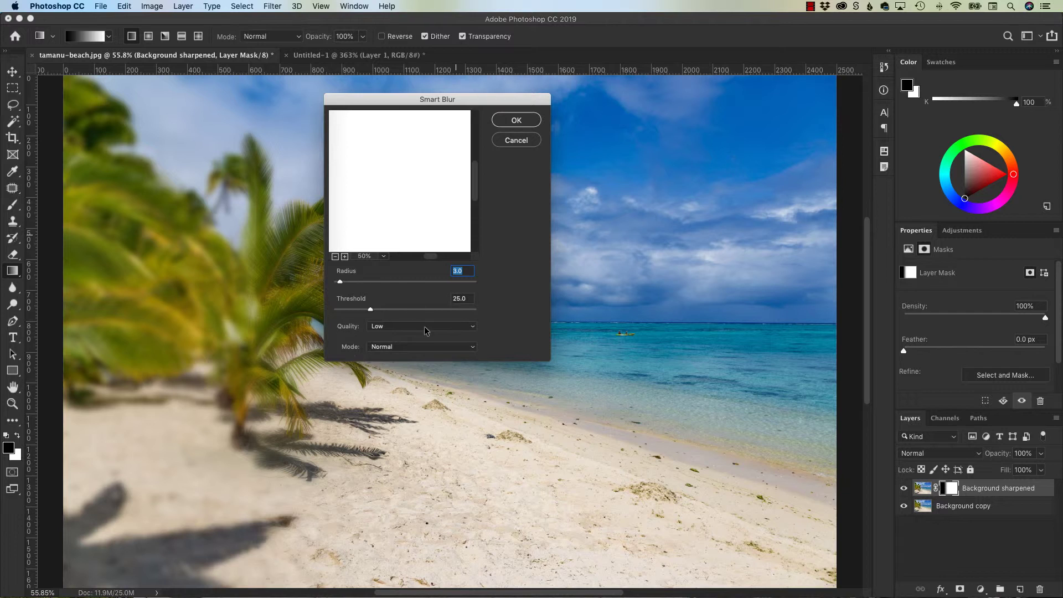
click(508, 140)
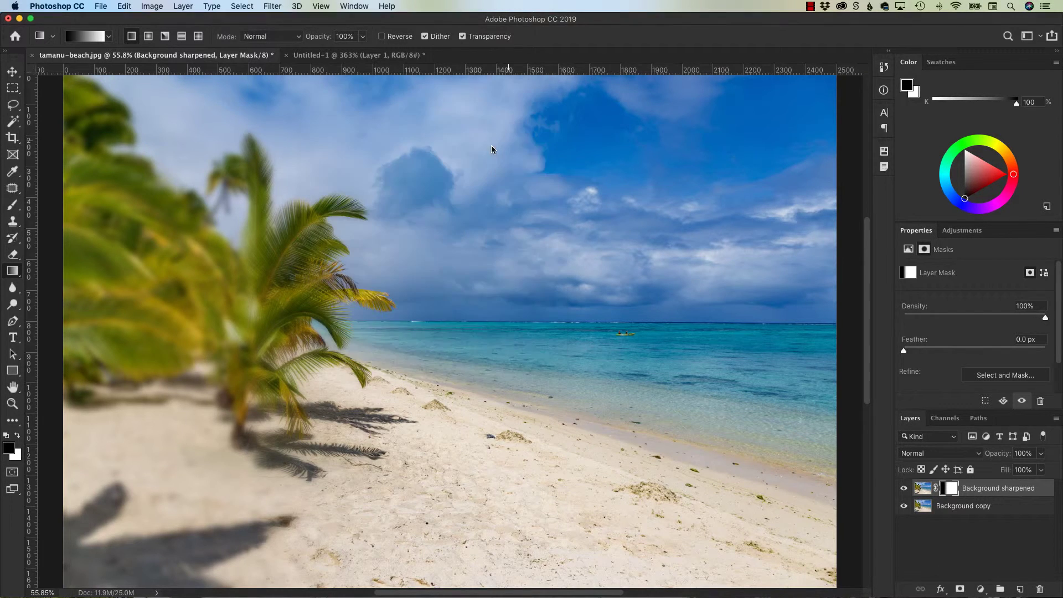
click(272, 7)
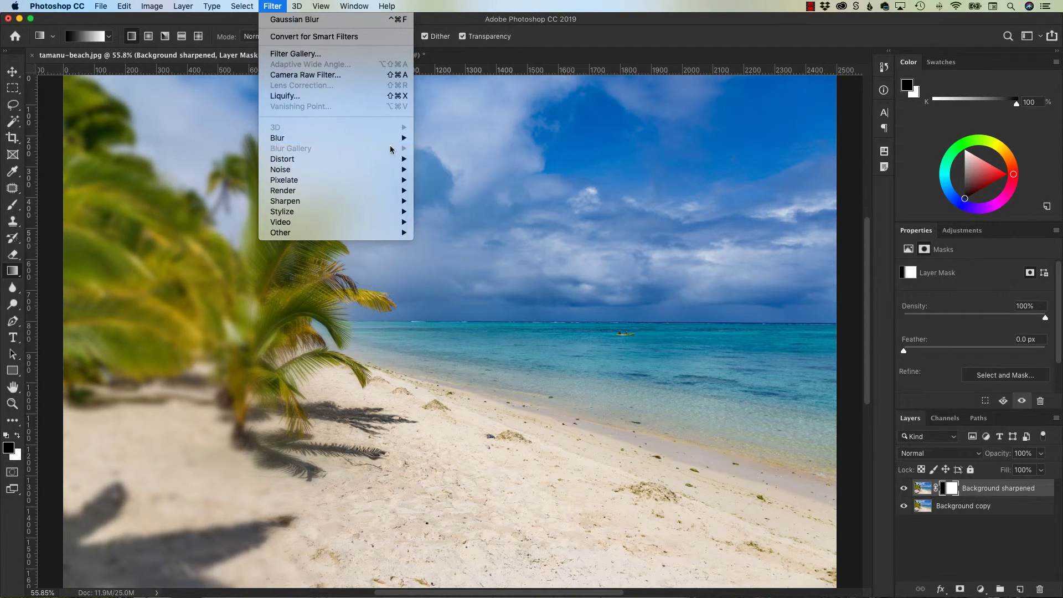
click(439, 145)
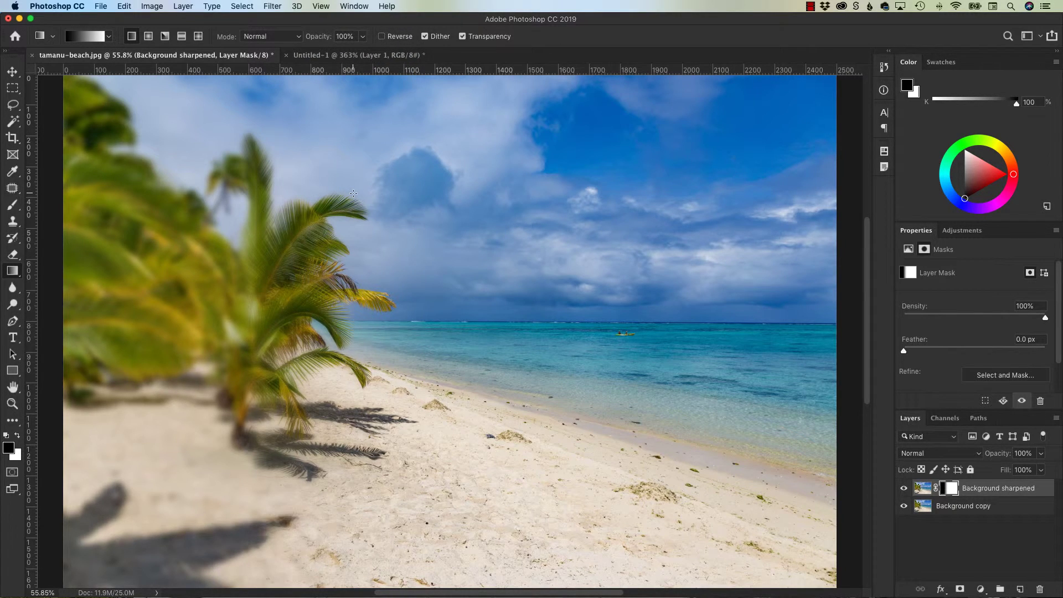
scroll(333, 205, right, 2)
scroll(333, 205, up, 1)
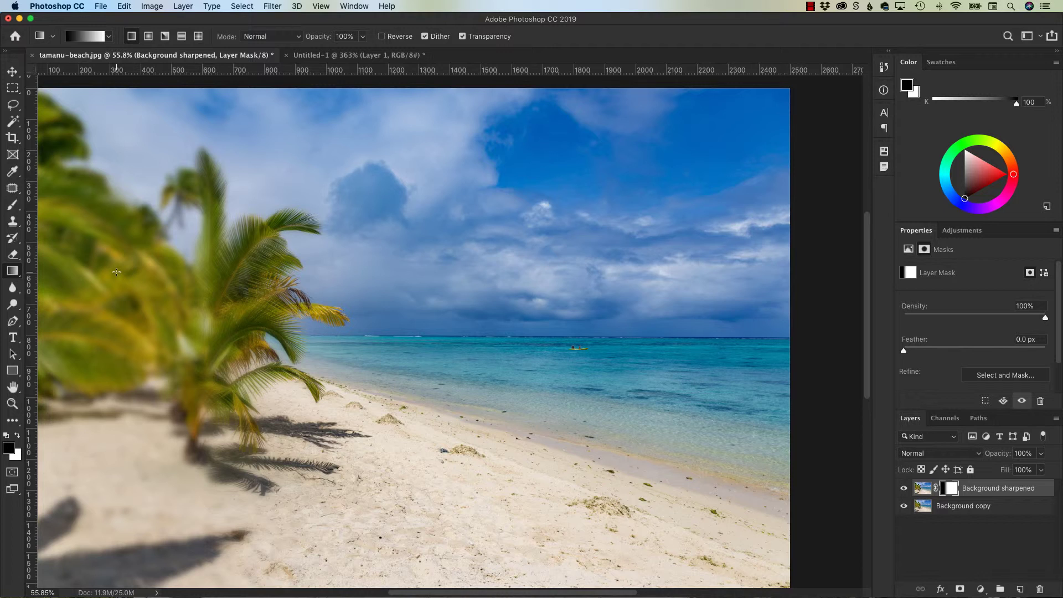
scroll(116, 270, left, 2)
scroll(115, 270, down, 1)
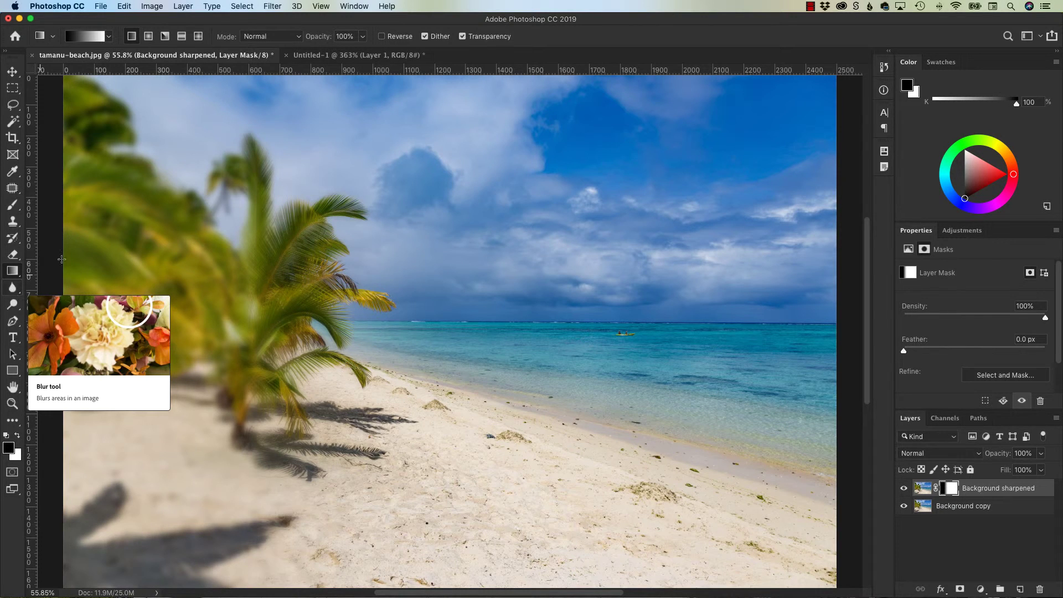
click(270, 7)
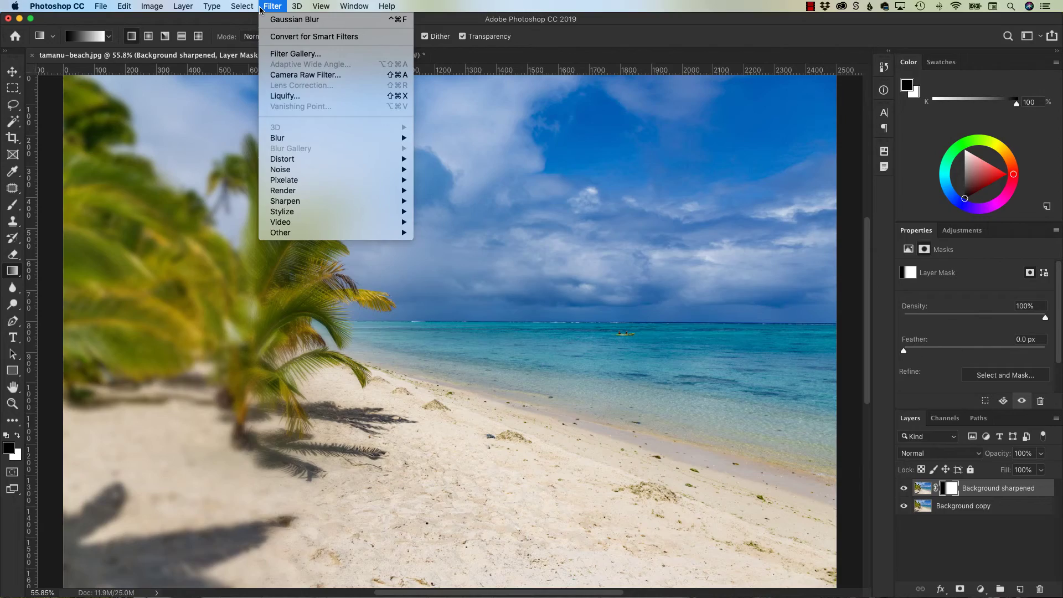